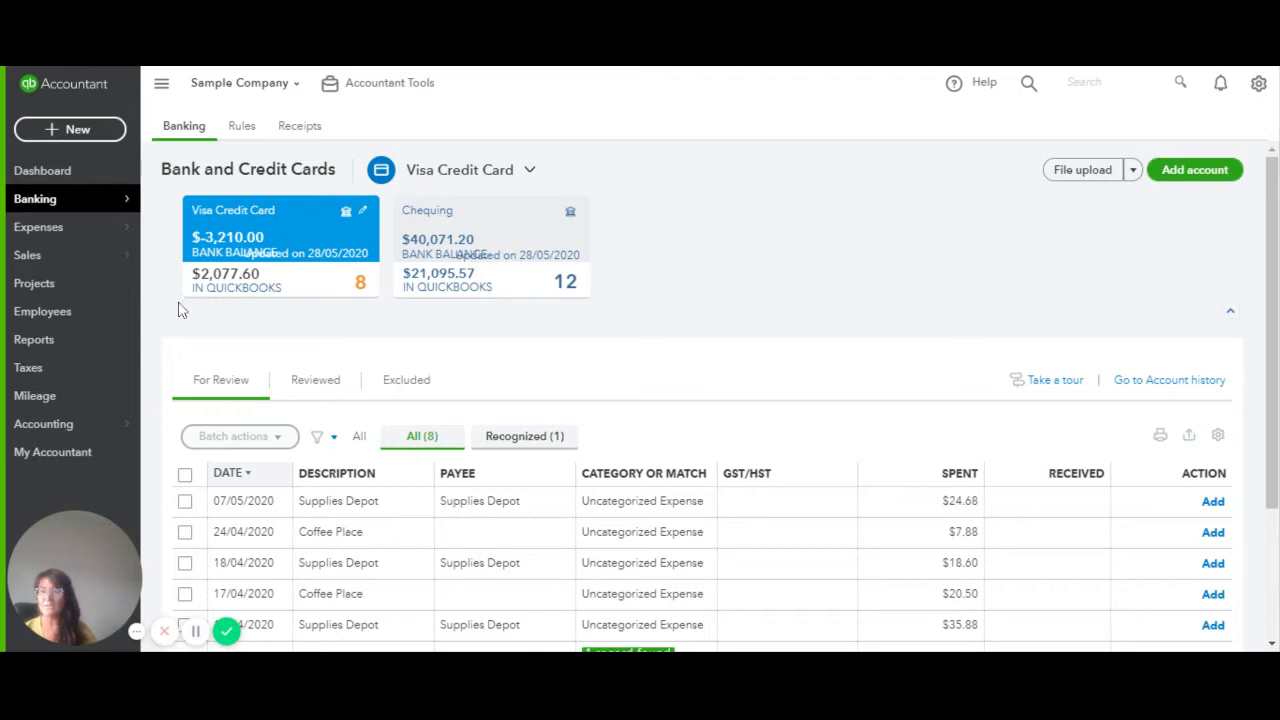
Leave the Banking transactions and go to the Reports page
left_click(62, 342)
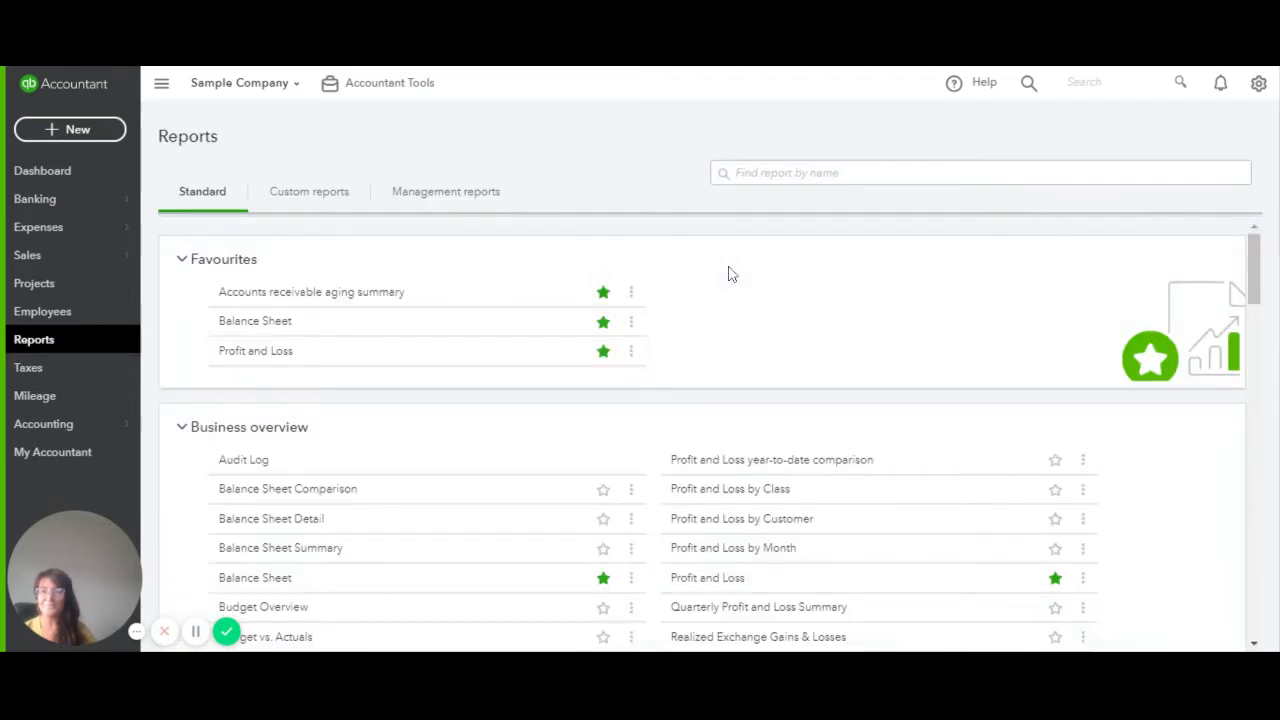
Search 'expe' and open the Expenses by Supplier Summary report for January–June 2020
left_click(737, 173)
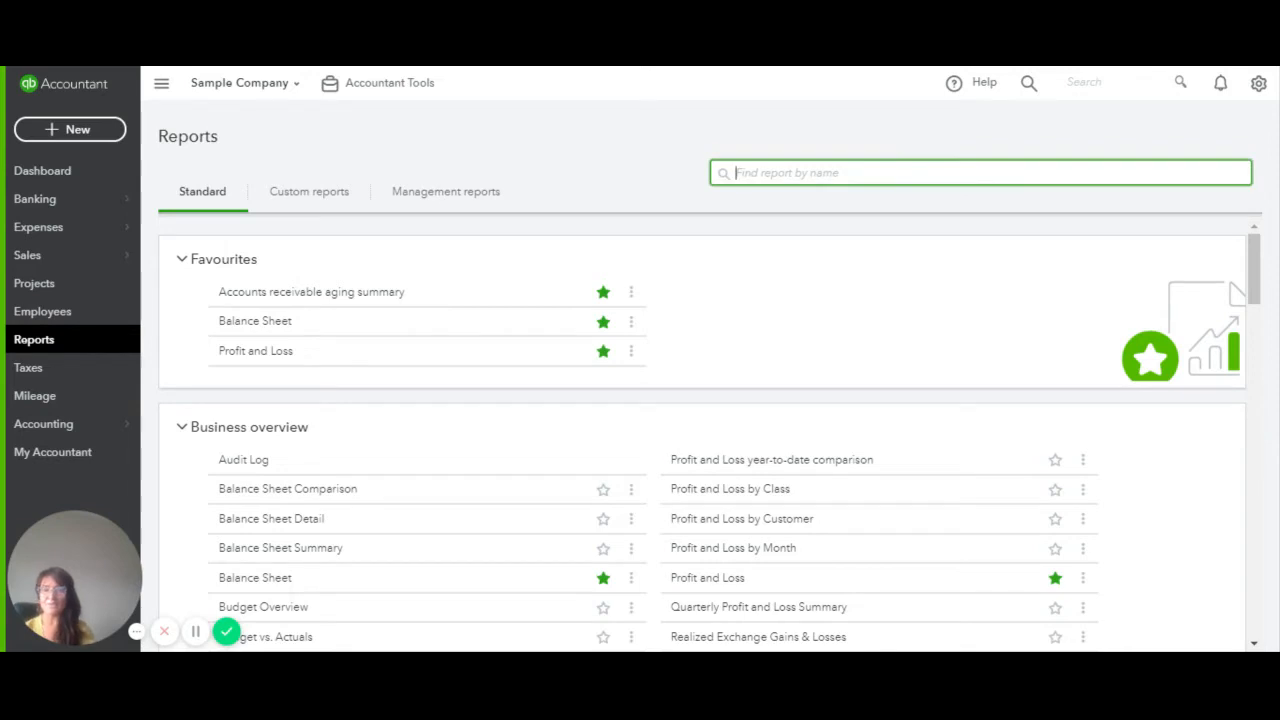
type("expe")
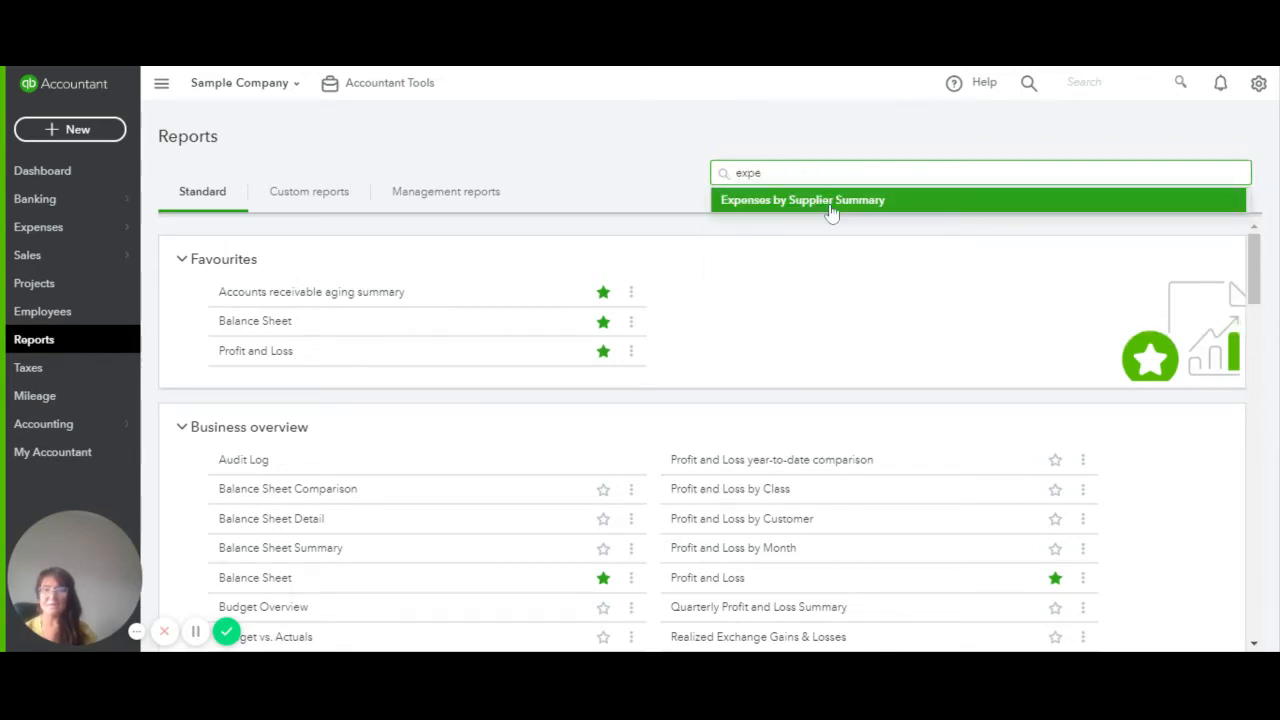
left_click(830, 203)
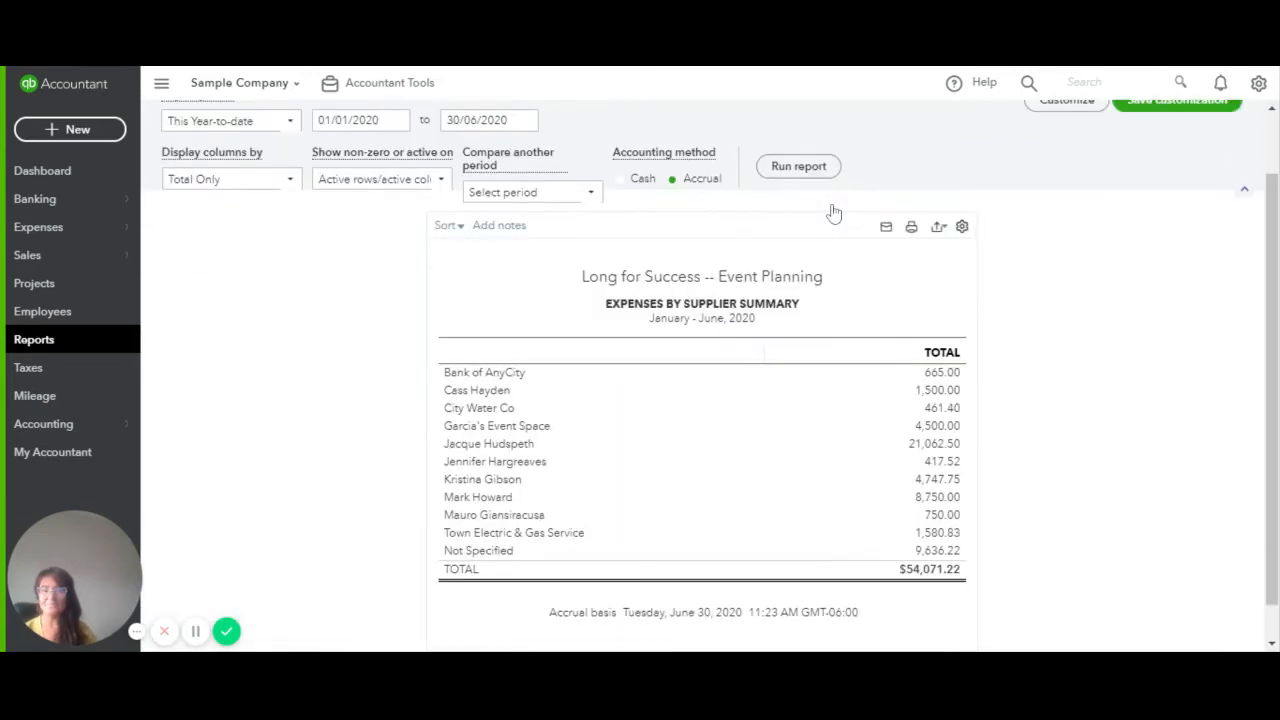
scroll(1009, 300, "up", 1)
scroll(1002, 396, "down", 1)
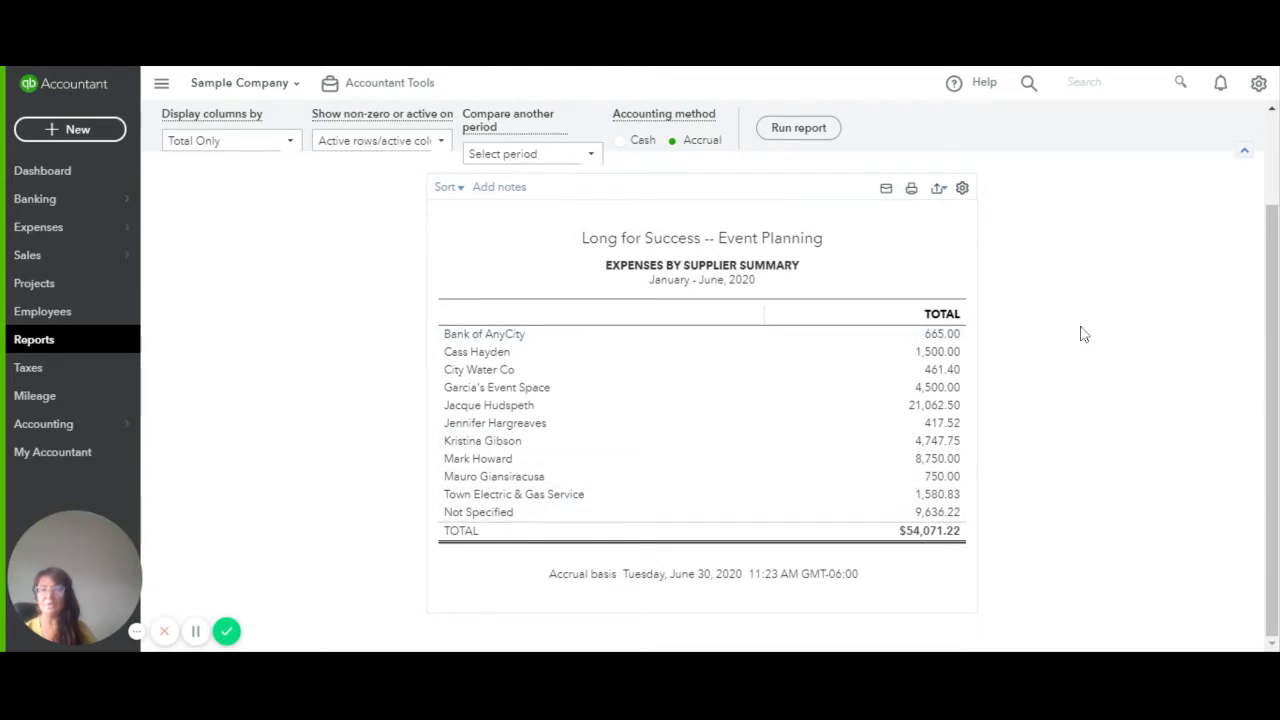
scroll(1080, 333, "up", 1)
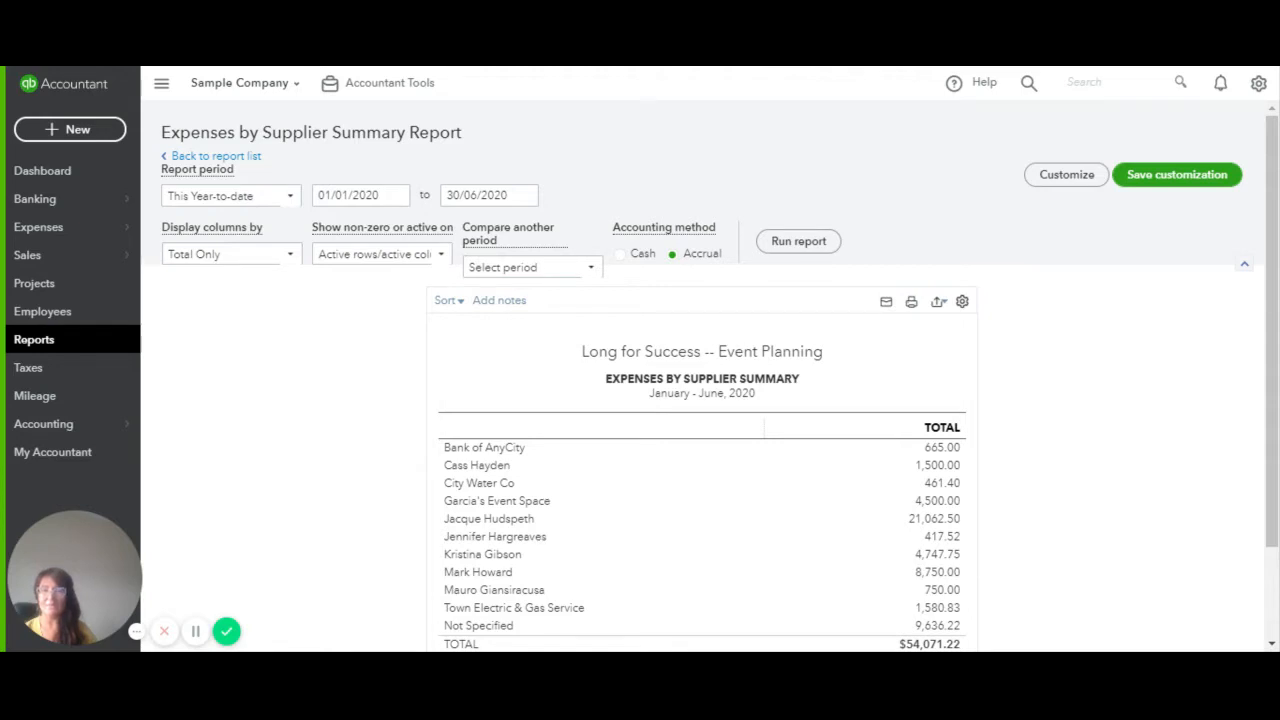
In the report's Customize panel, set the General report period to Last Quarter
left_click(1078, 182)
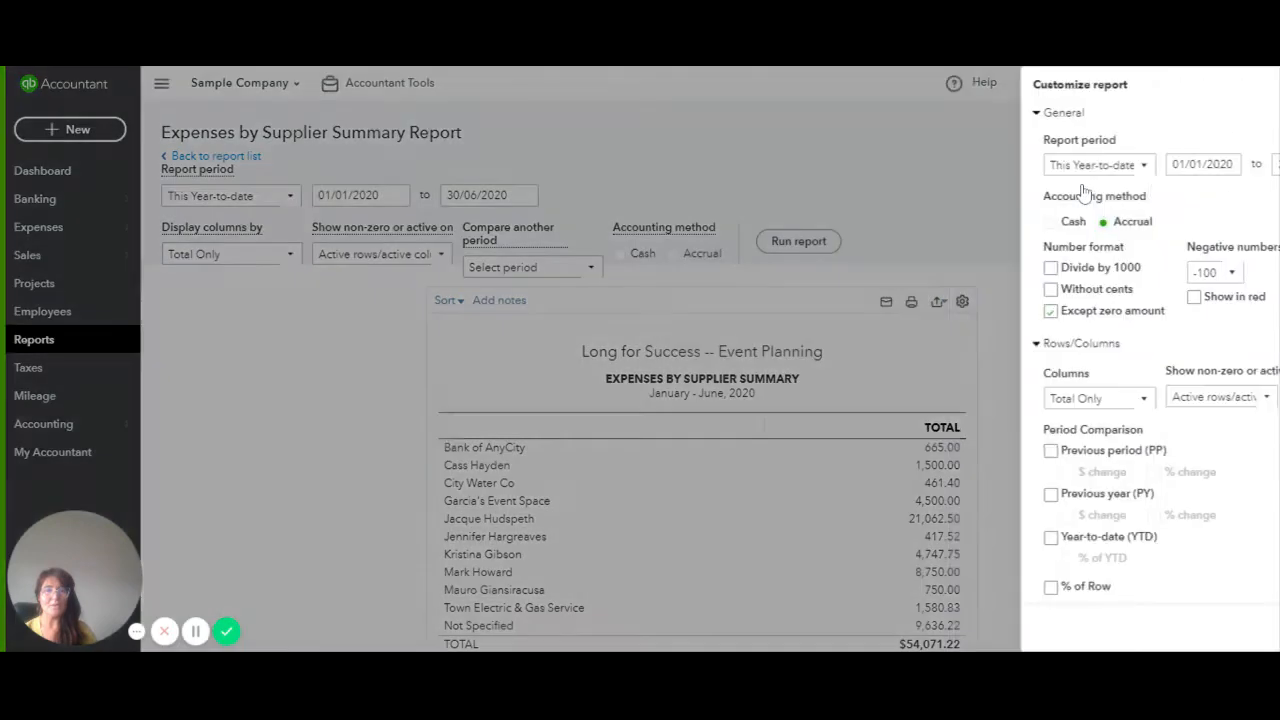
left_click(899, 113)
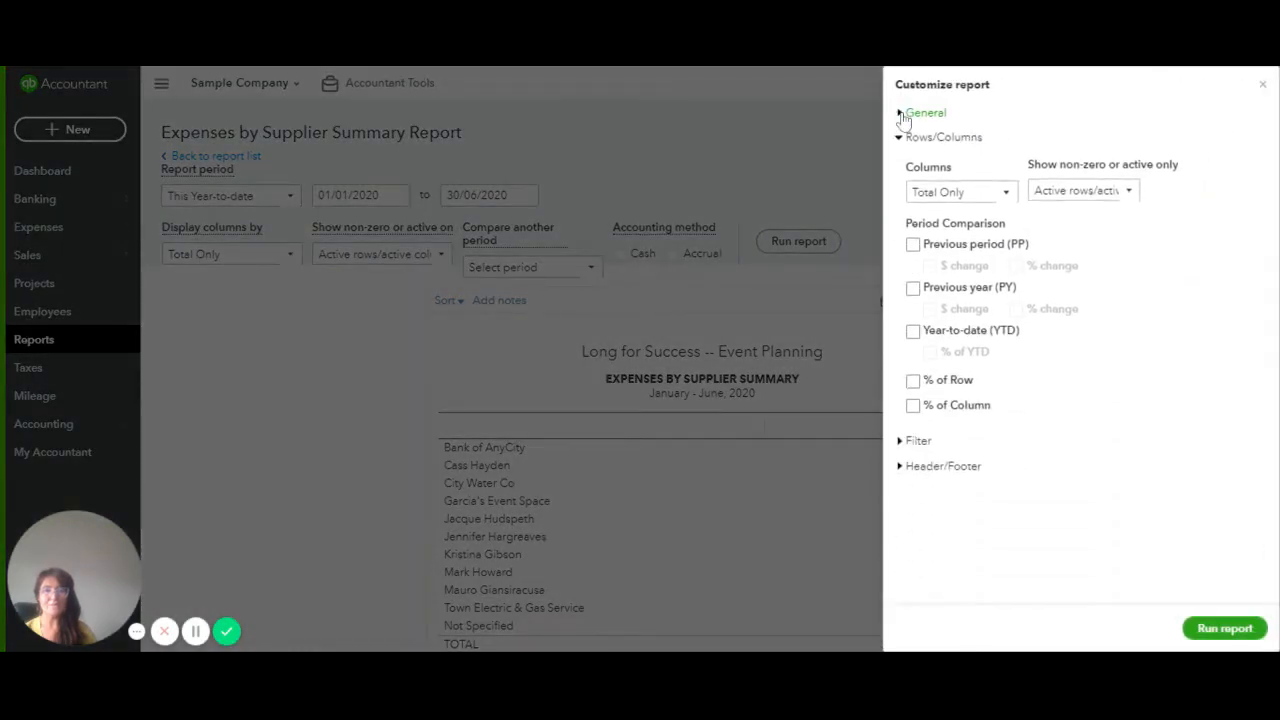
left_click(899, 137)
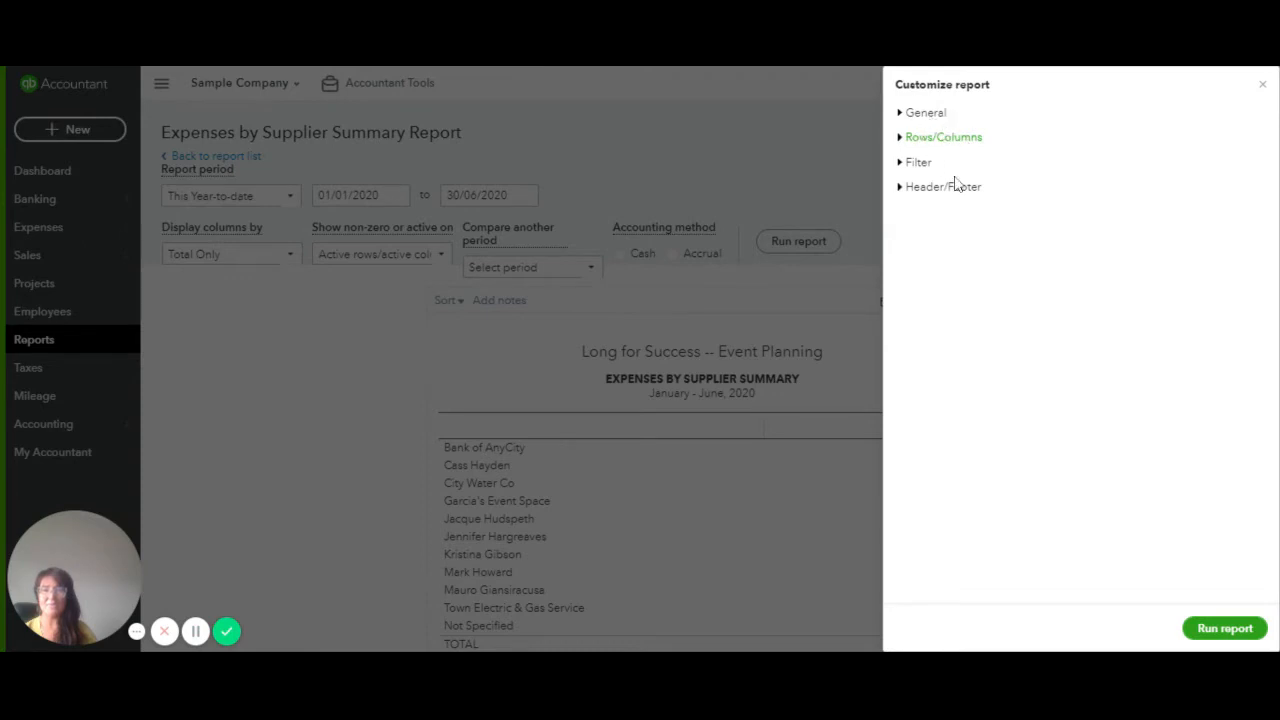
left_click(902, 114)
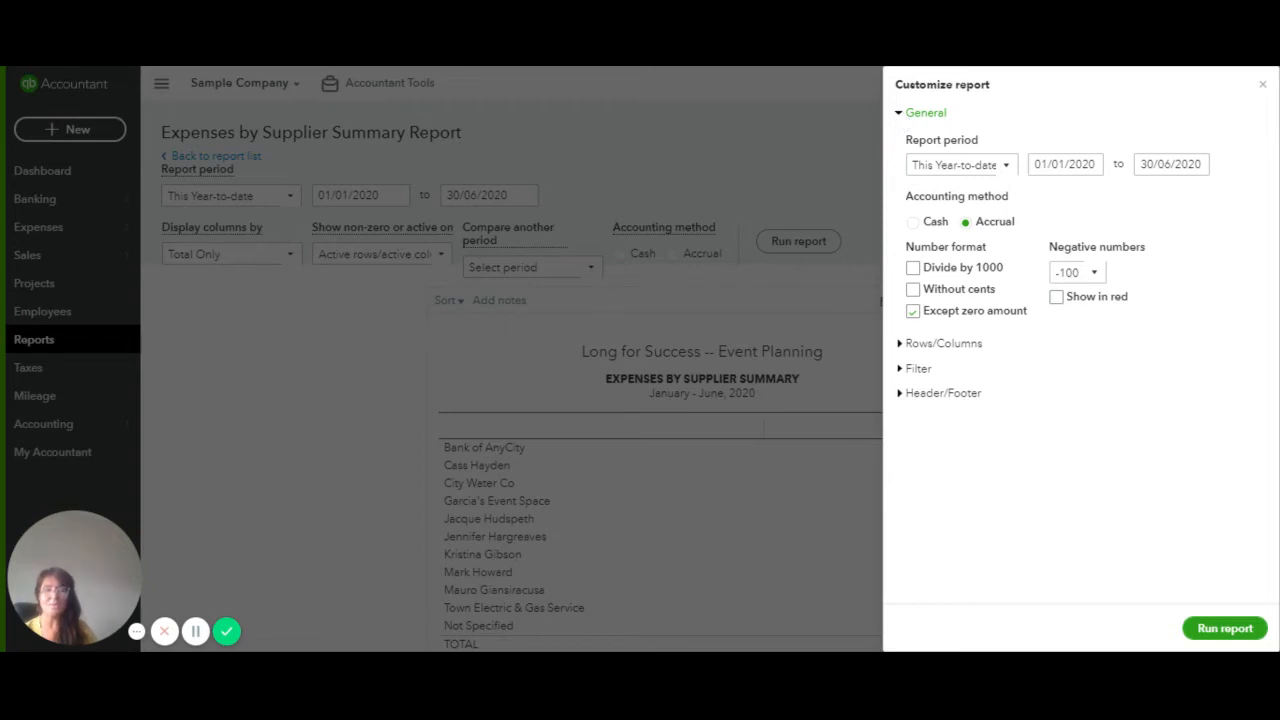
left_click(1007, 166)
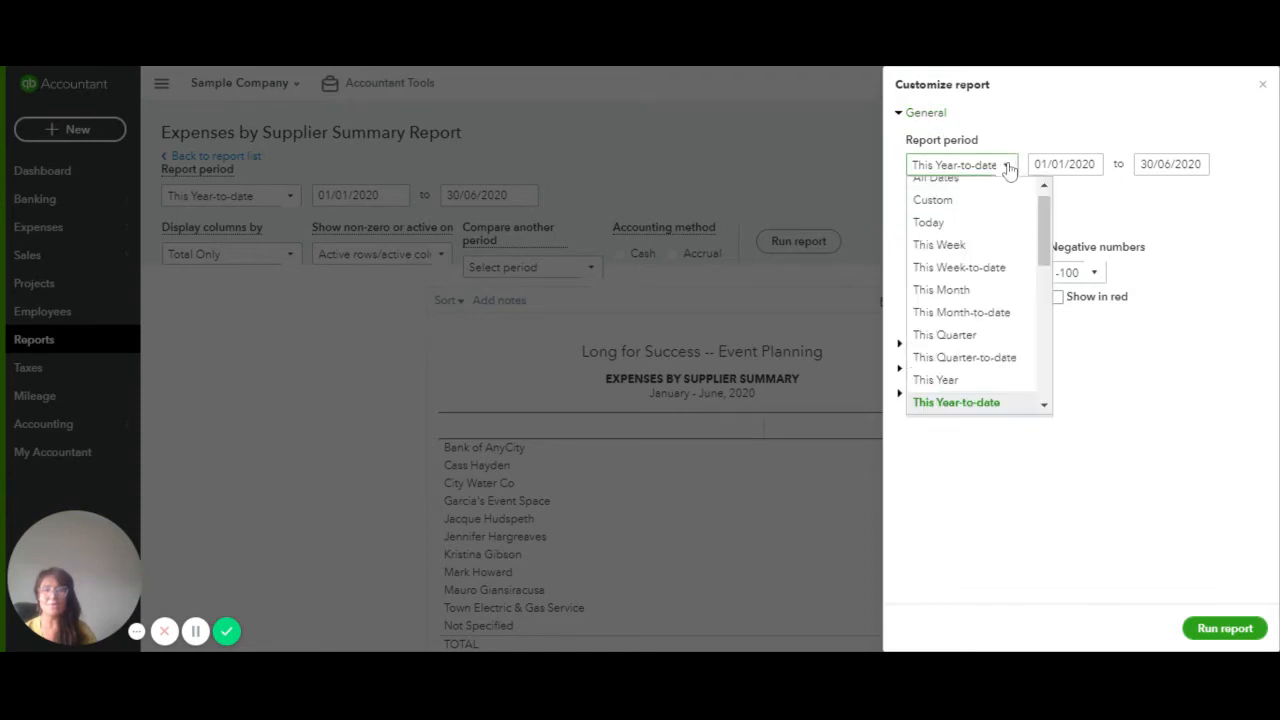
scroll(1015, 310, "down", 2)
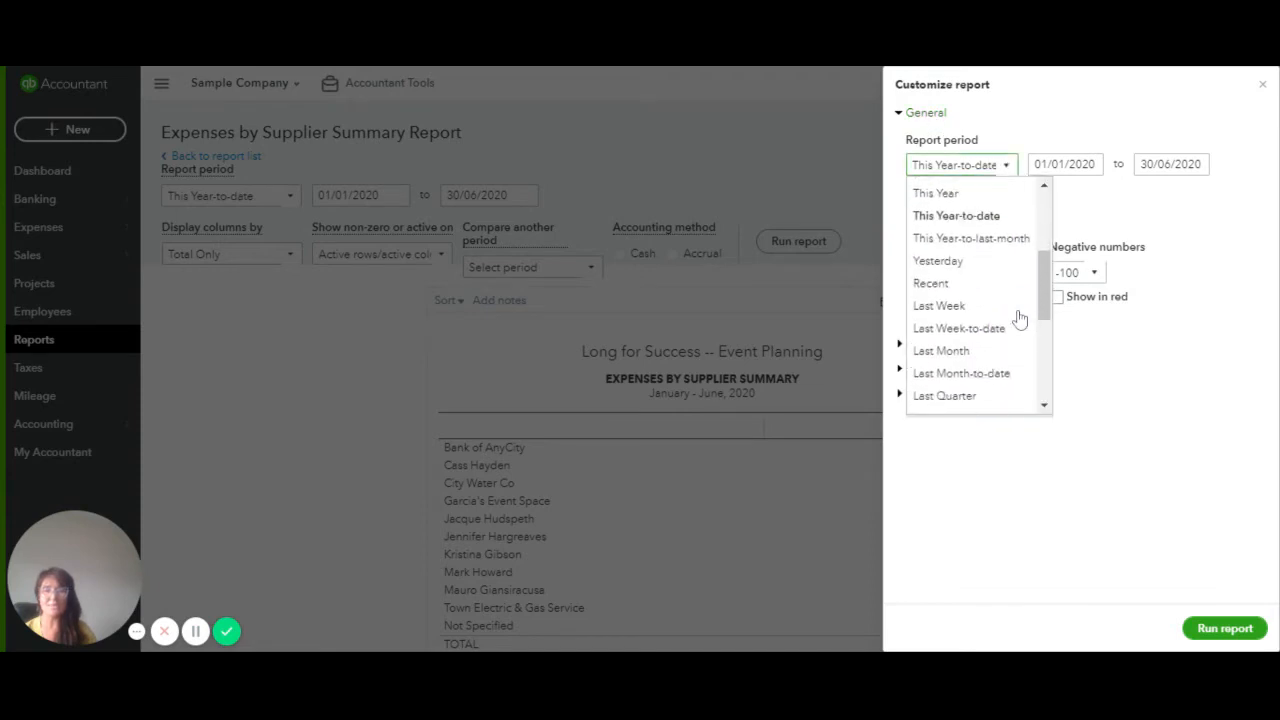
left_click(983, 398)
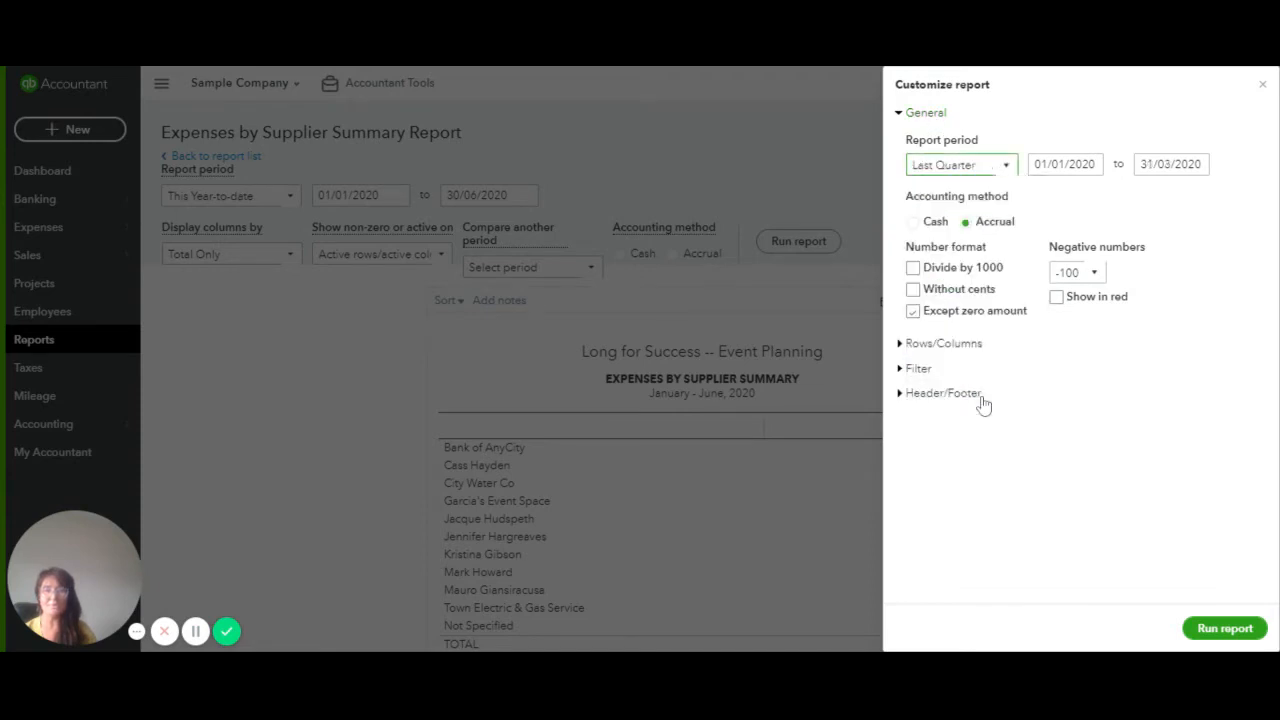
left_click(901, 117)
Break the report columns out by Months under Rows/Columns
left_click(902, 140)
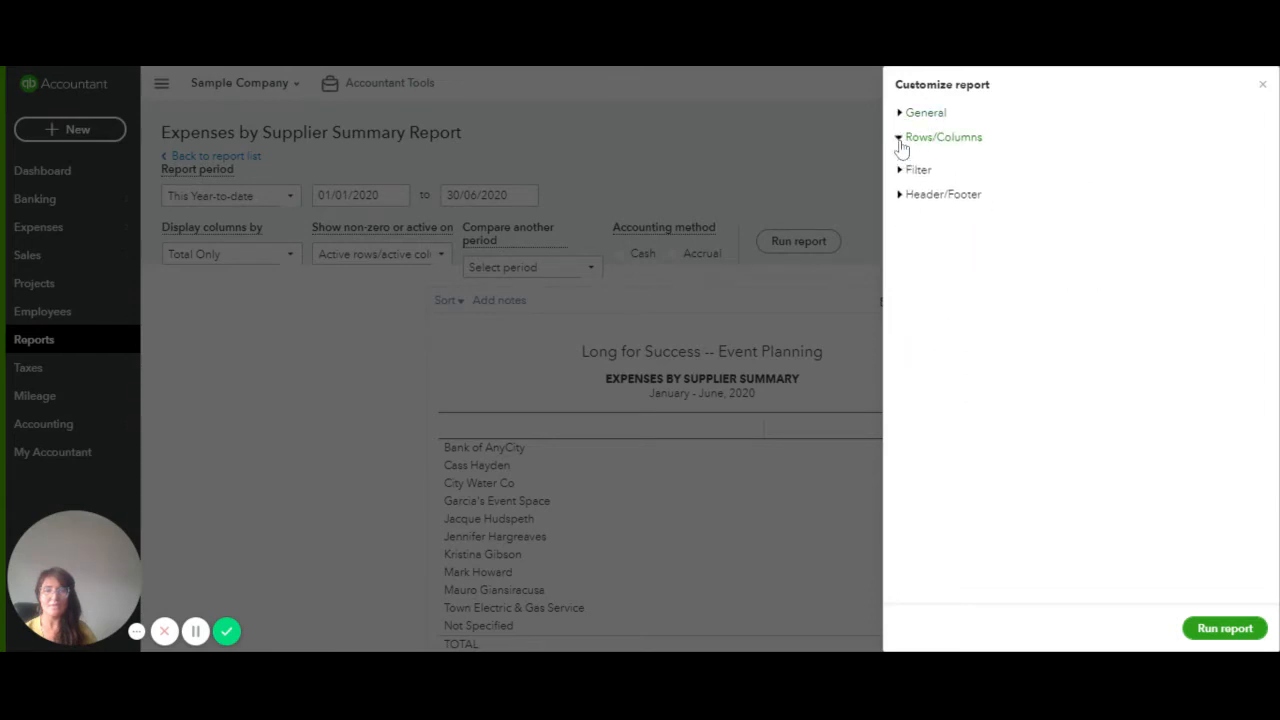
left_click(1013, 201)
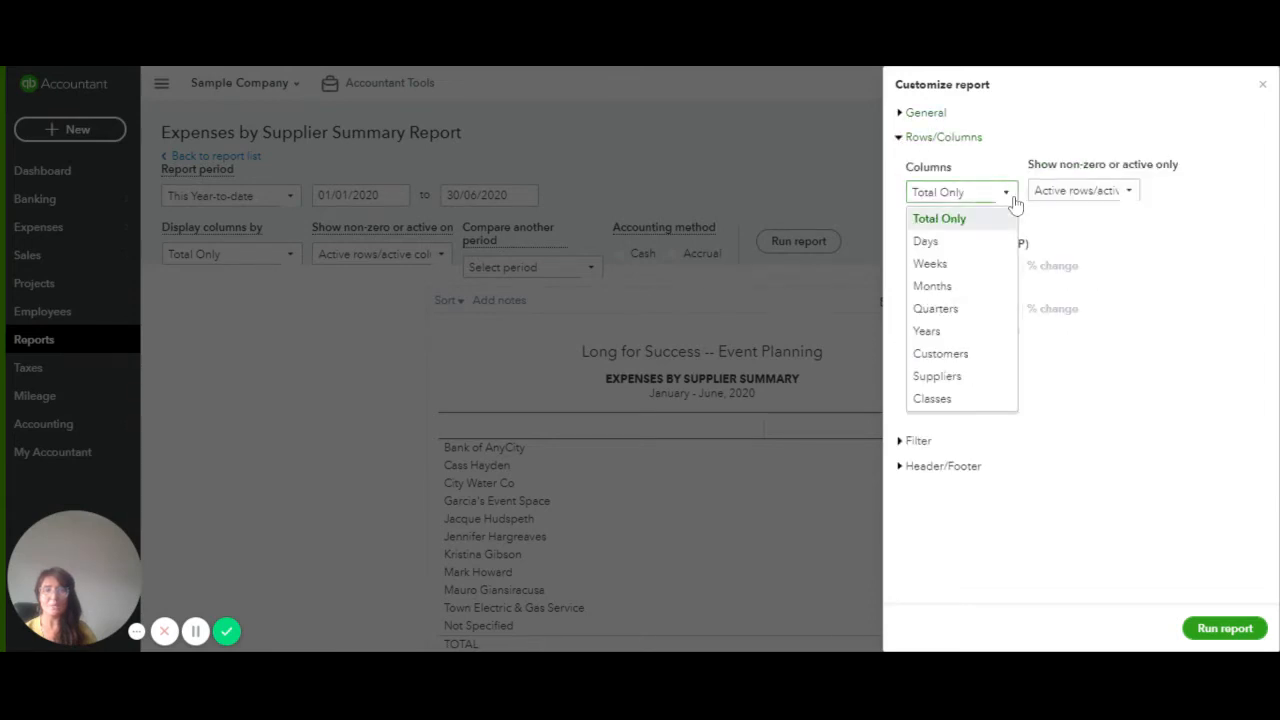
left_click(958, 288)
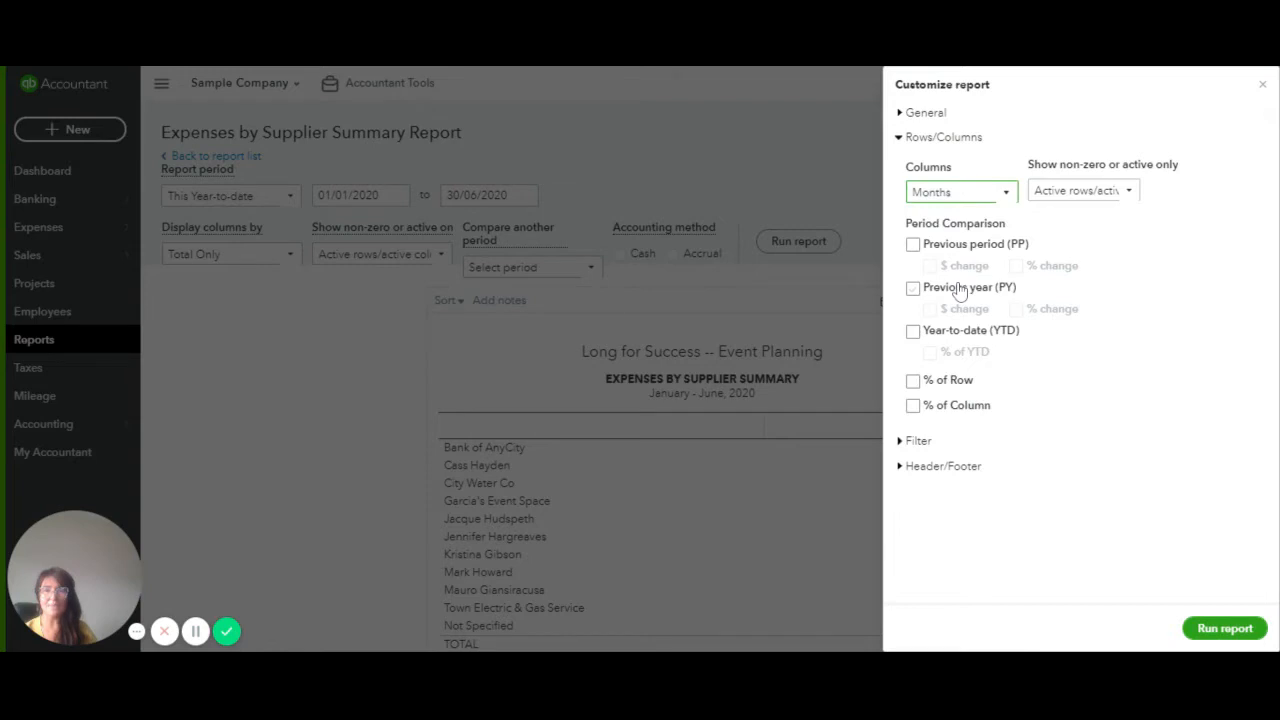
left_click(902, 142)
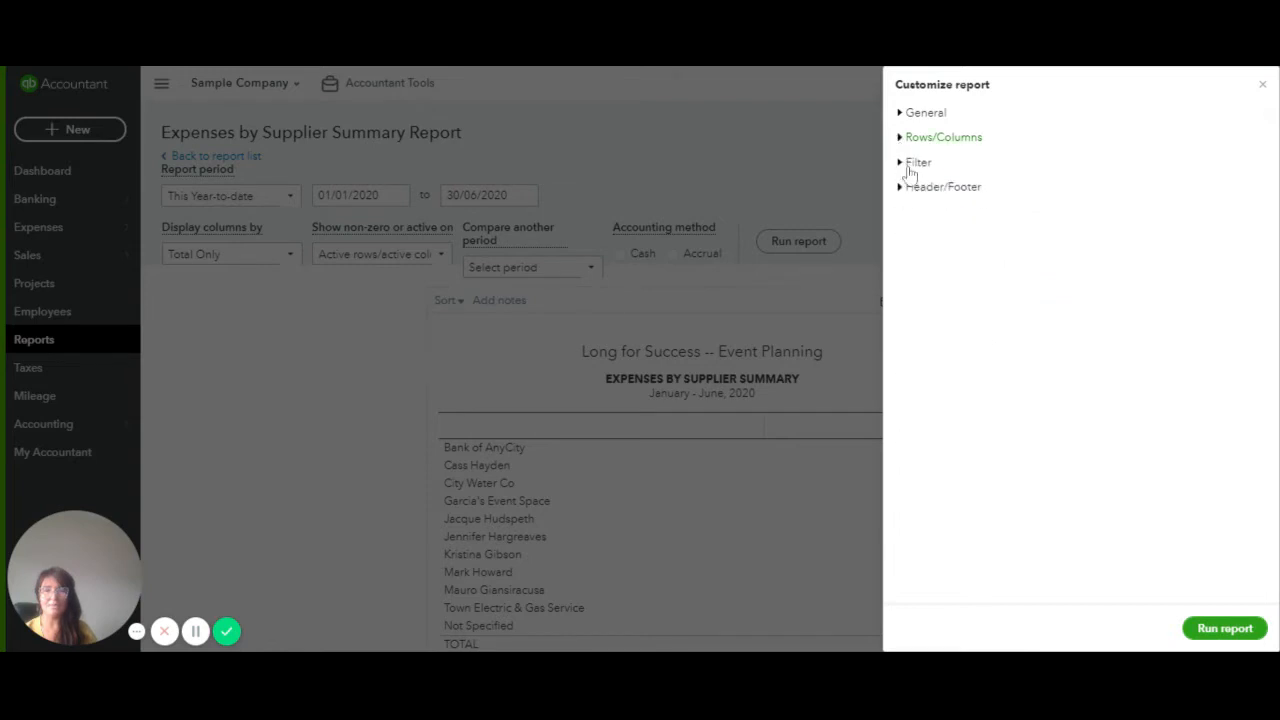
Turn on the Supplier filter, keeping All suppliers, and expand Header/Footer settings
left_click(912, 167)
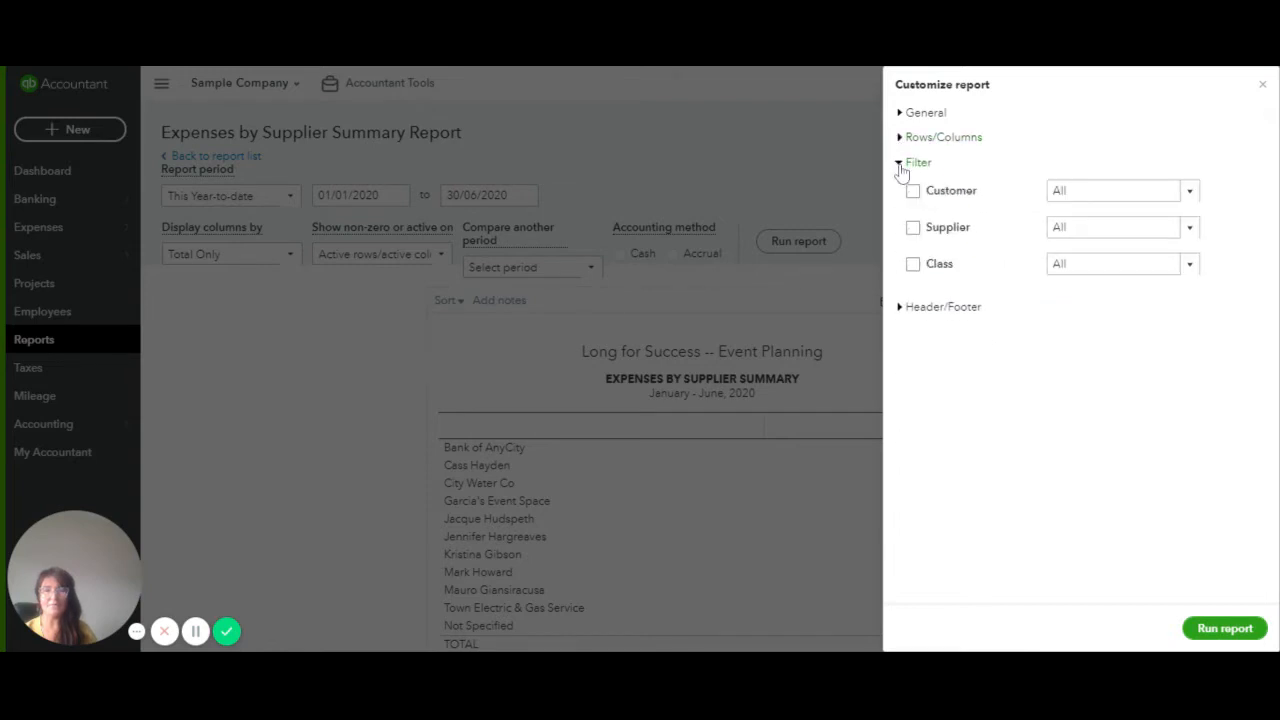
left_click(913, 228)
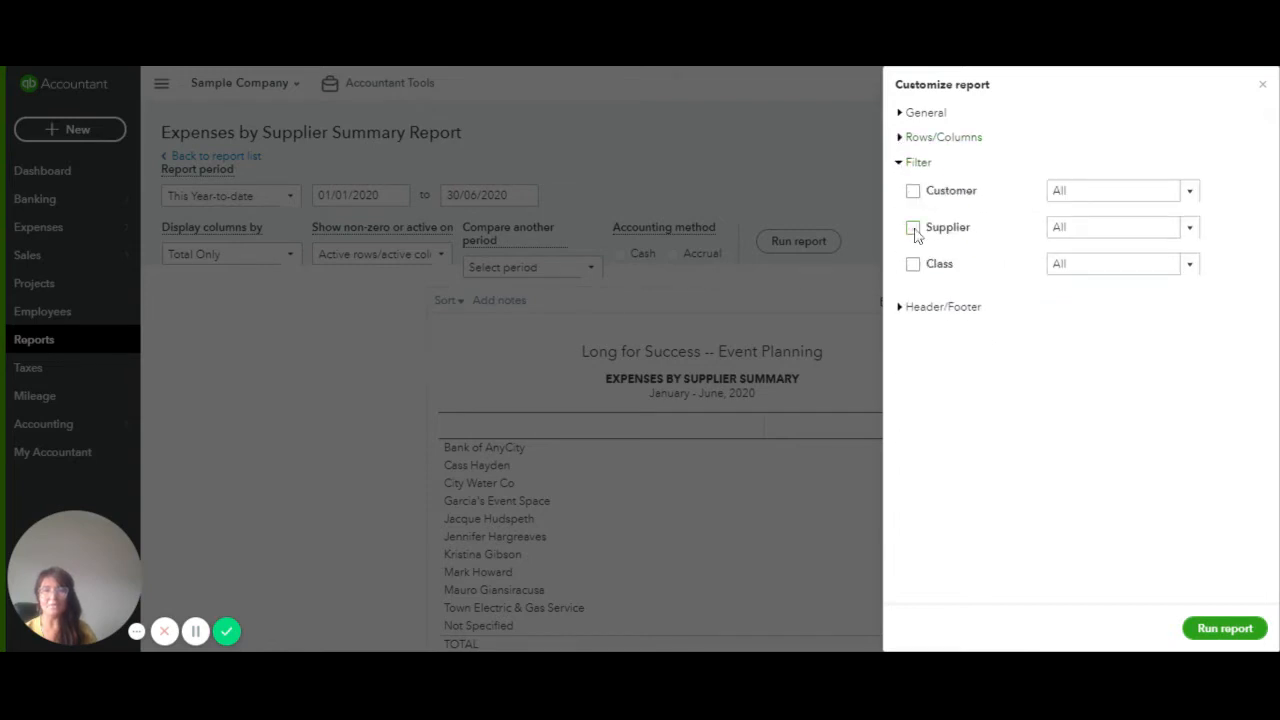
left_click(1183, 193)
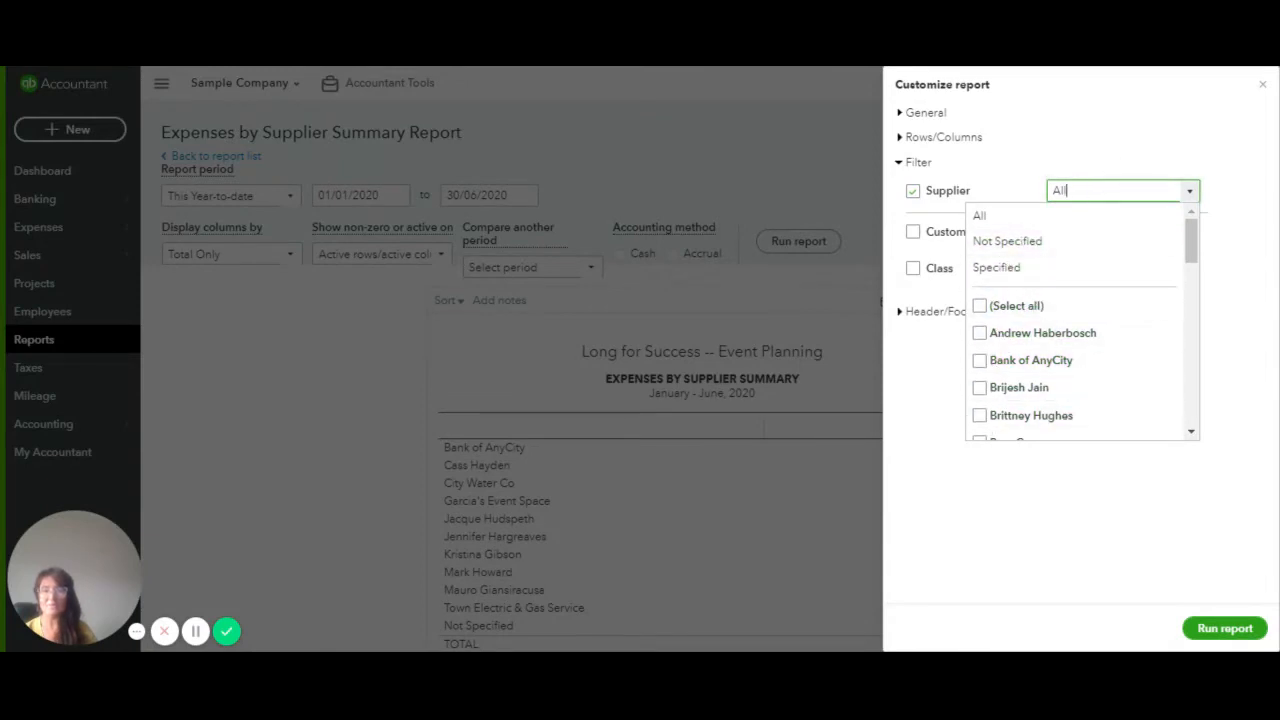
left_click(1051, 188)
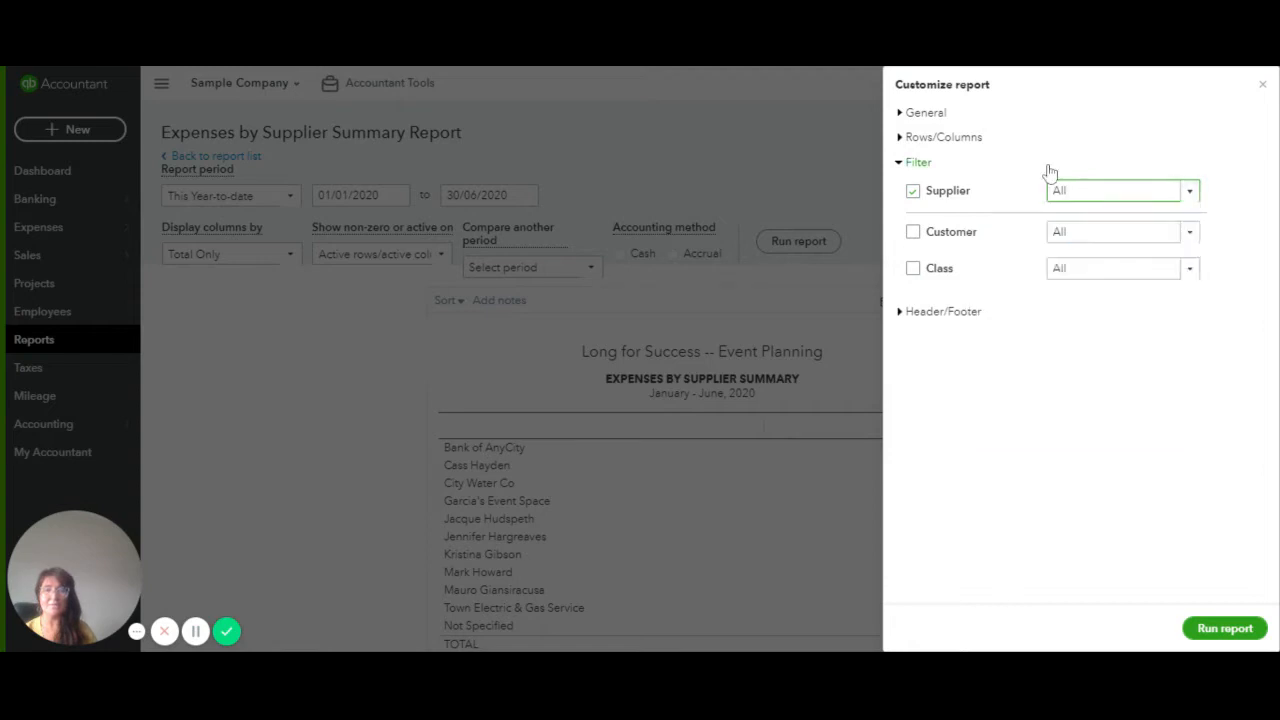
left_click(1043, 166)
left_click(901, 190)
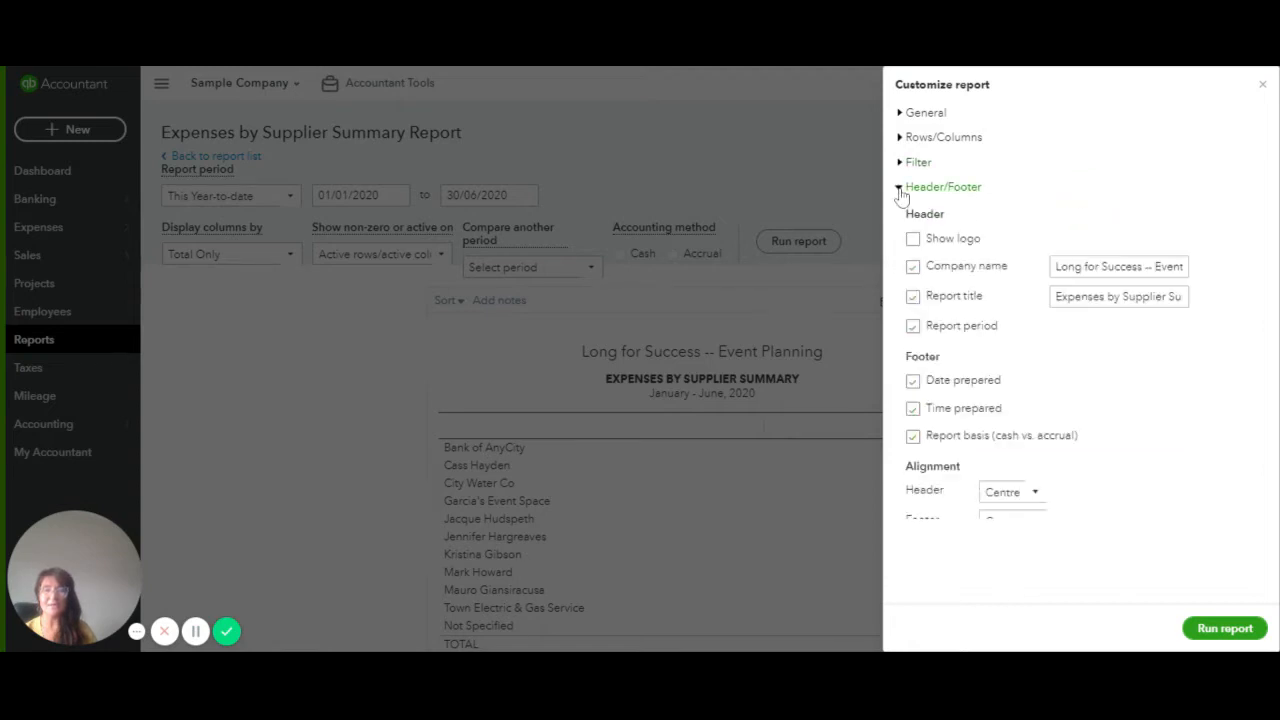
Replace 'Weekly' with 'Monthly' in the report title and run the report
left_click(1092, 296)
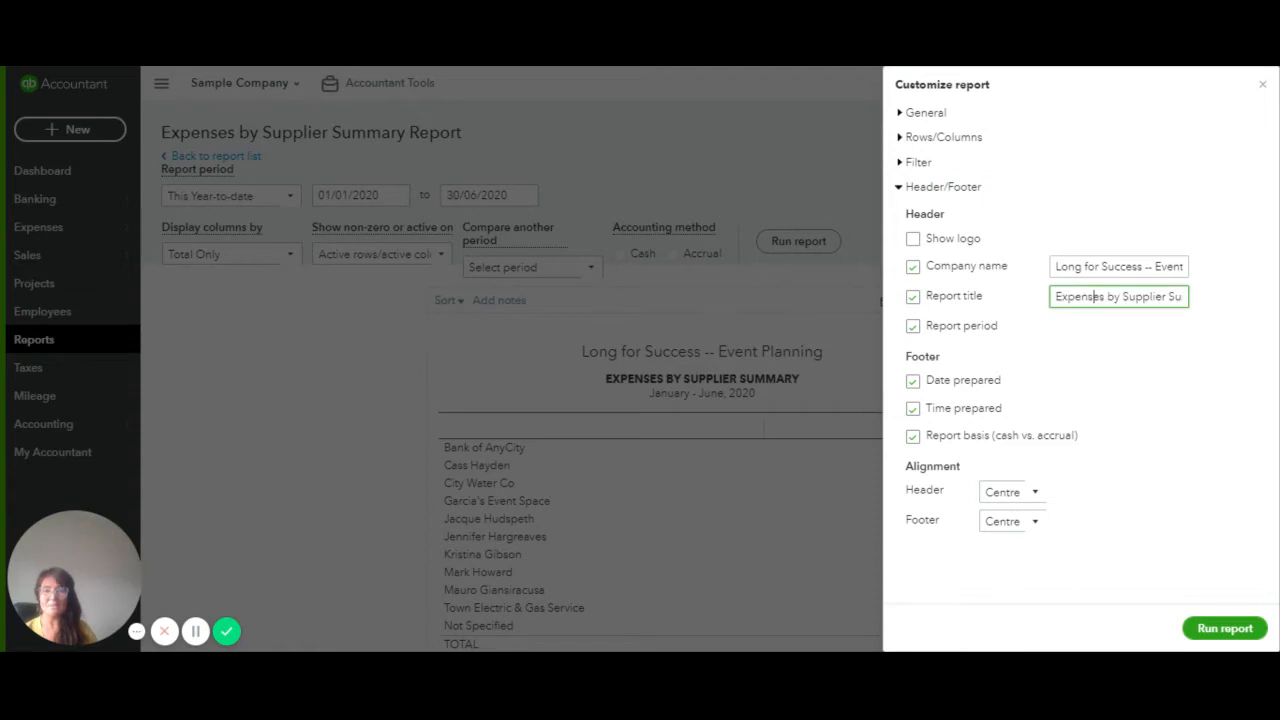
left_click_drag(1092, 296, 1211, 289)
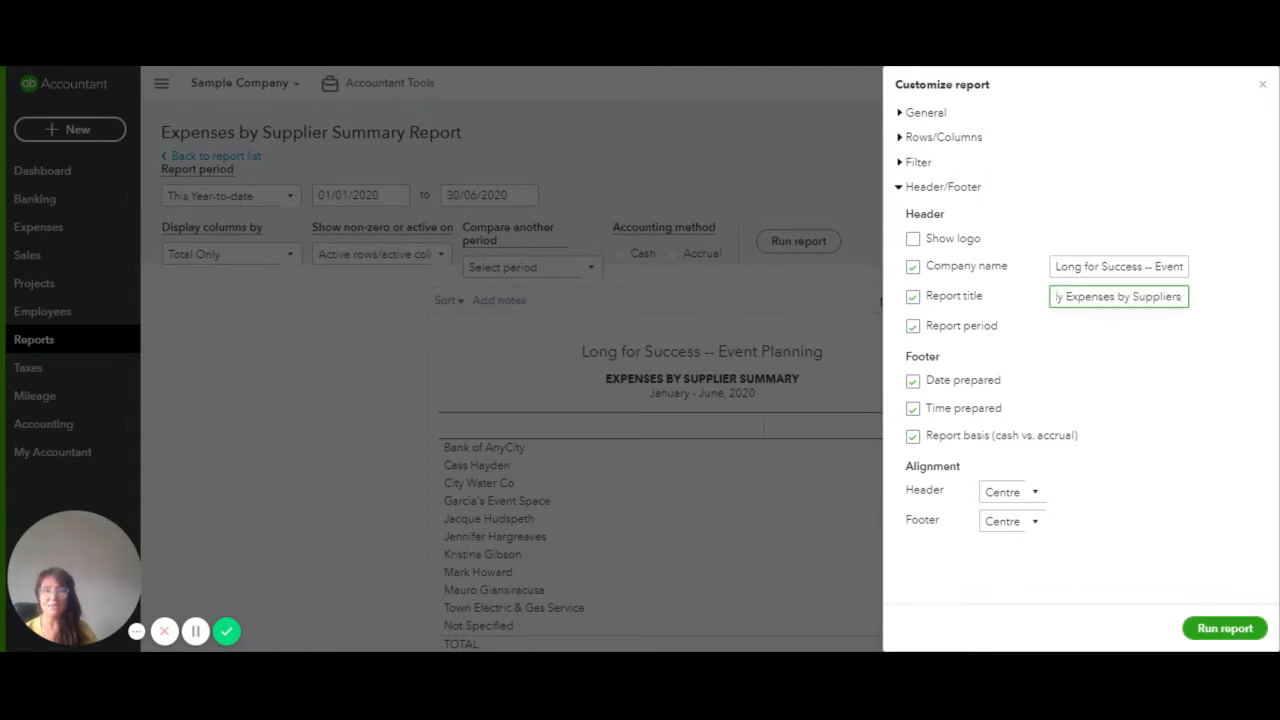
left_click(1104, 297)
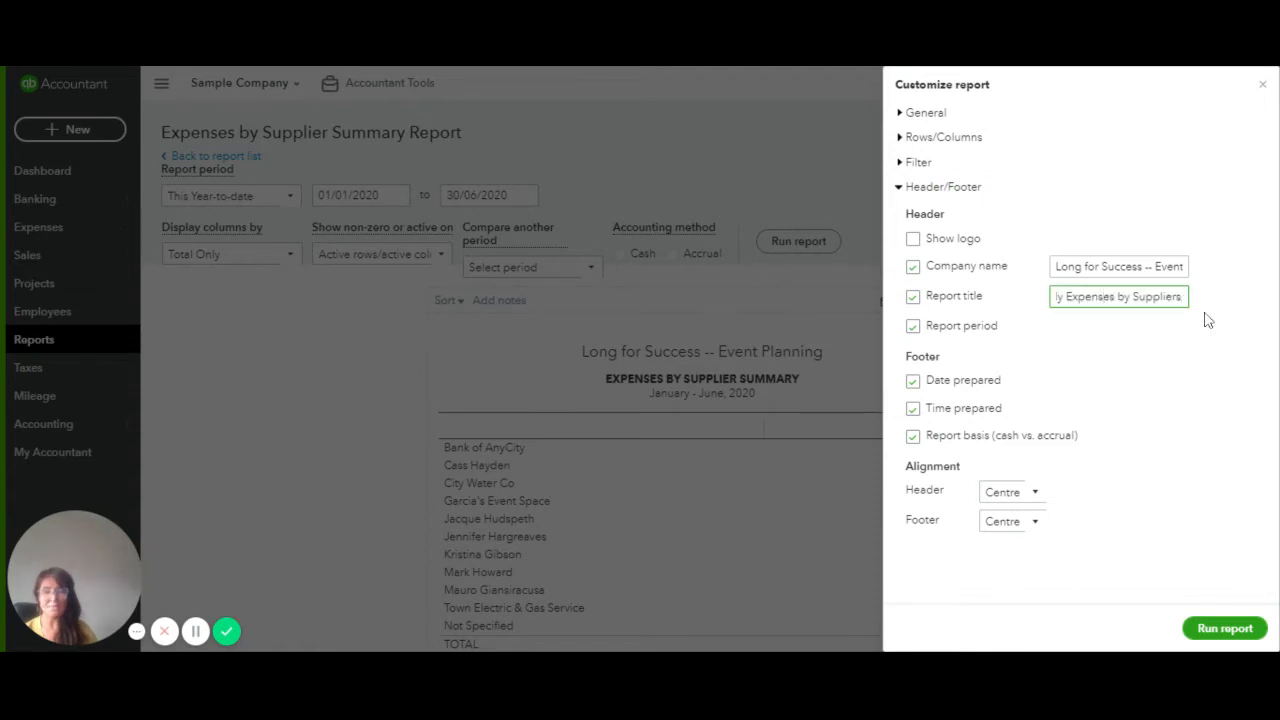
key("Home")
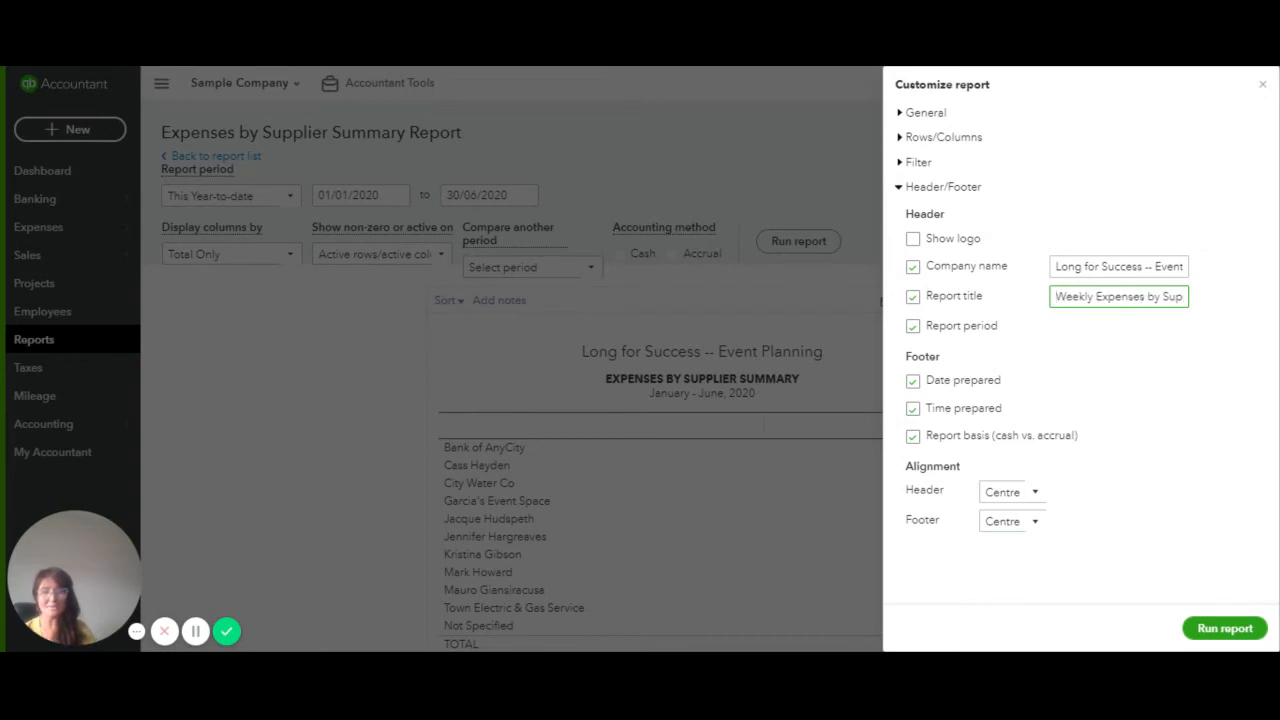
key("BackSpace")
key("BackSpace")
key("BackSpace")
key("BackSpace")
key("BackSpace")
key("BackSpace")
key("BackSpace")
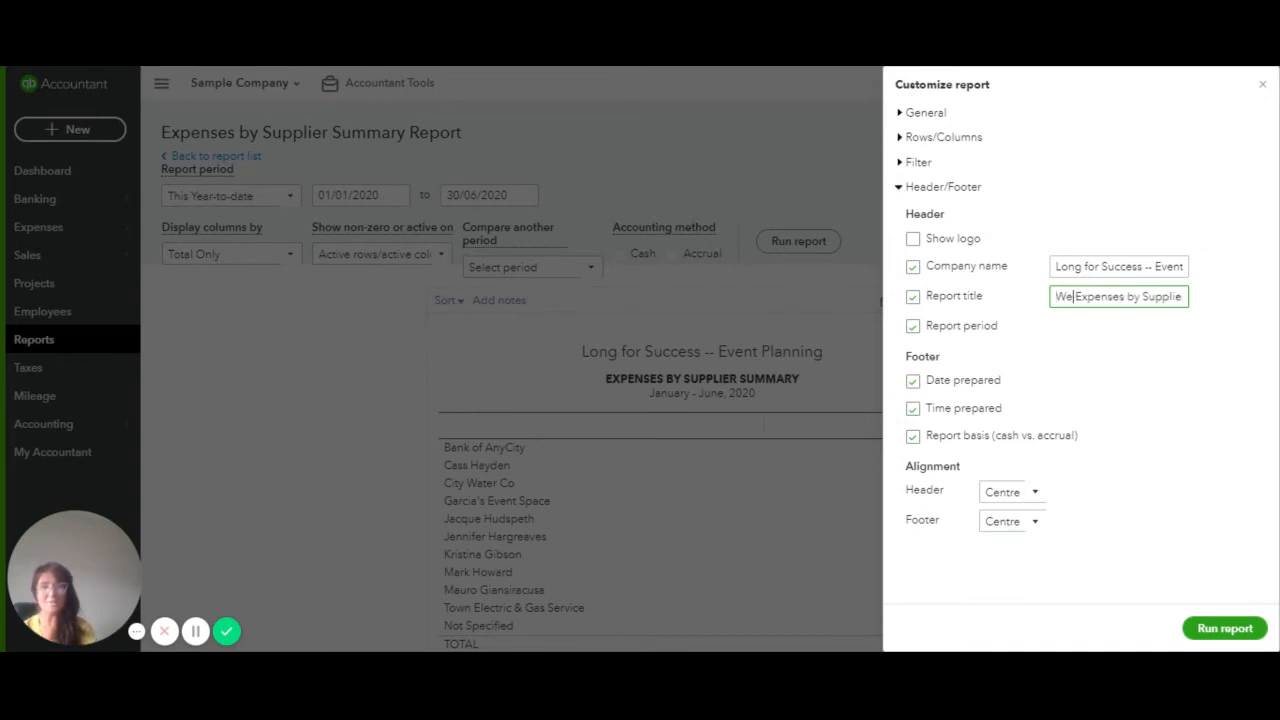
type("Monthly")
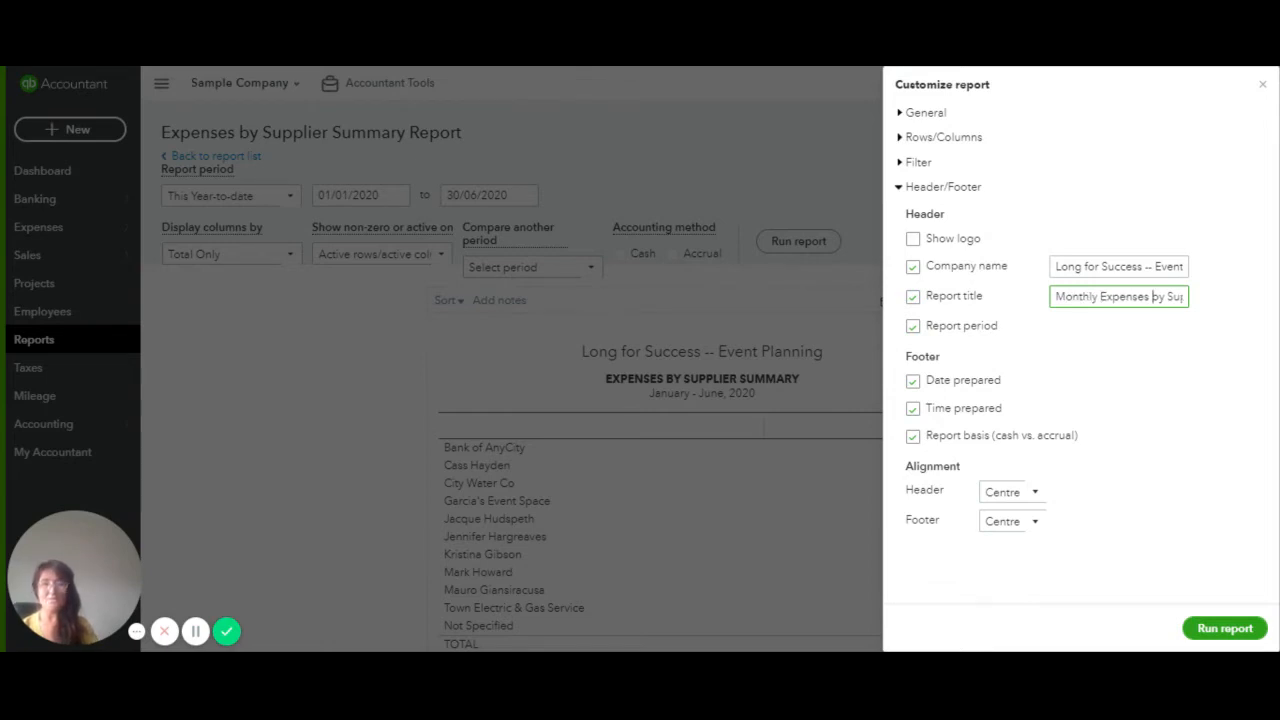
key("End")
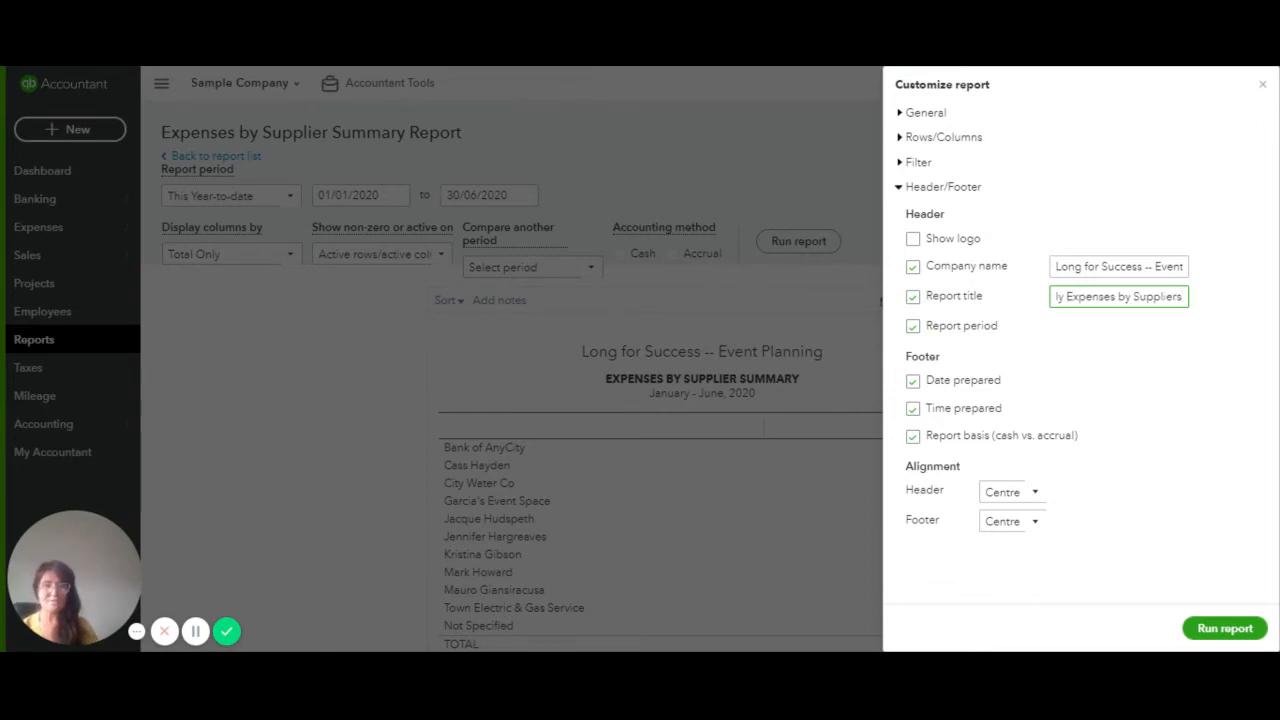
left_click(1241, 627)
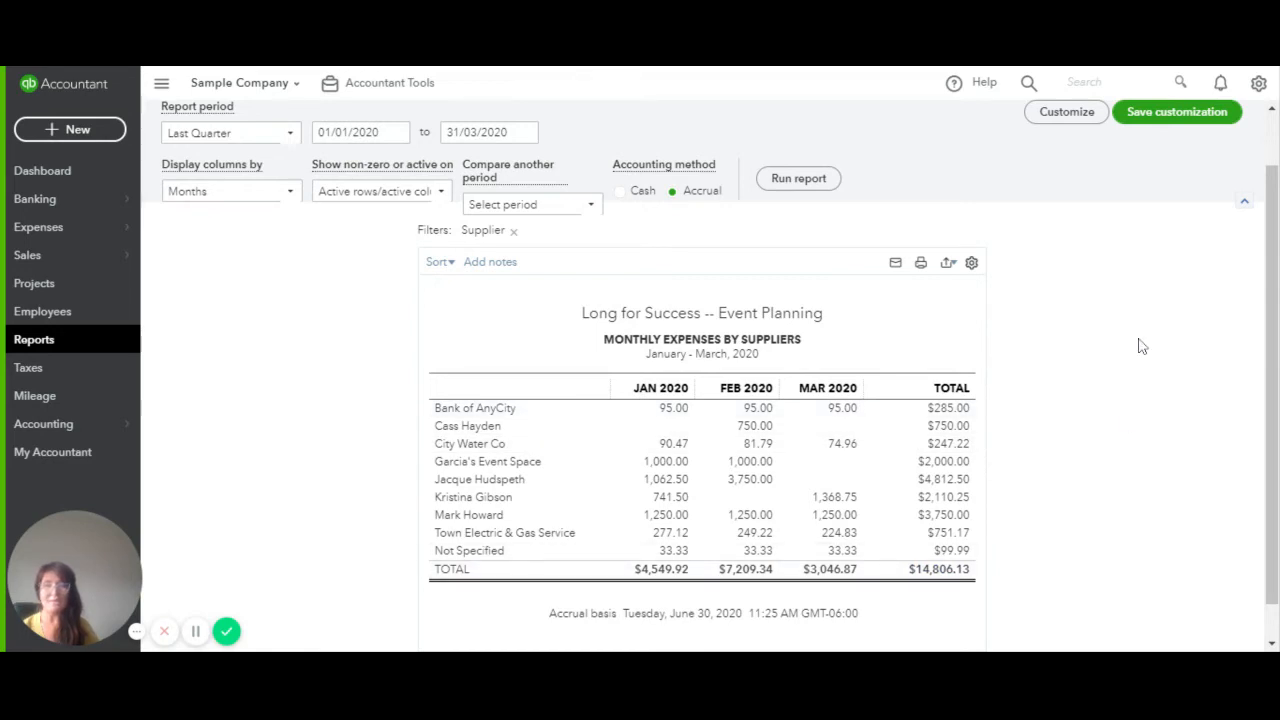
Scroll to the top of the report showing Jan, Feb and Mar 2020 columns
scroll(1137, 346, "up", 1)
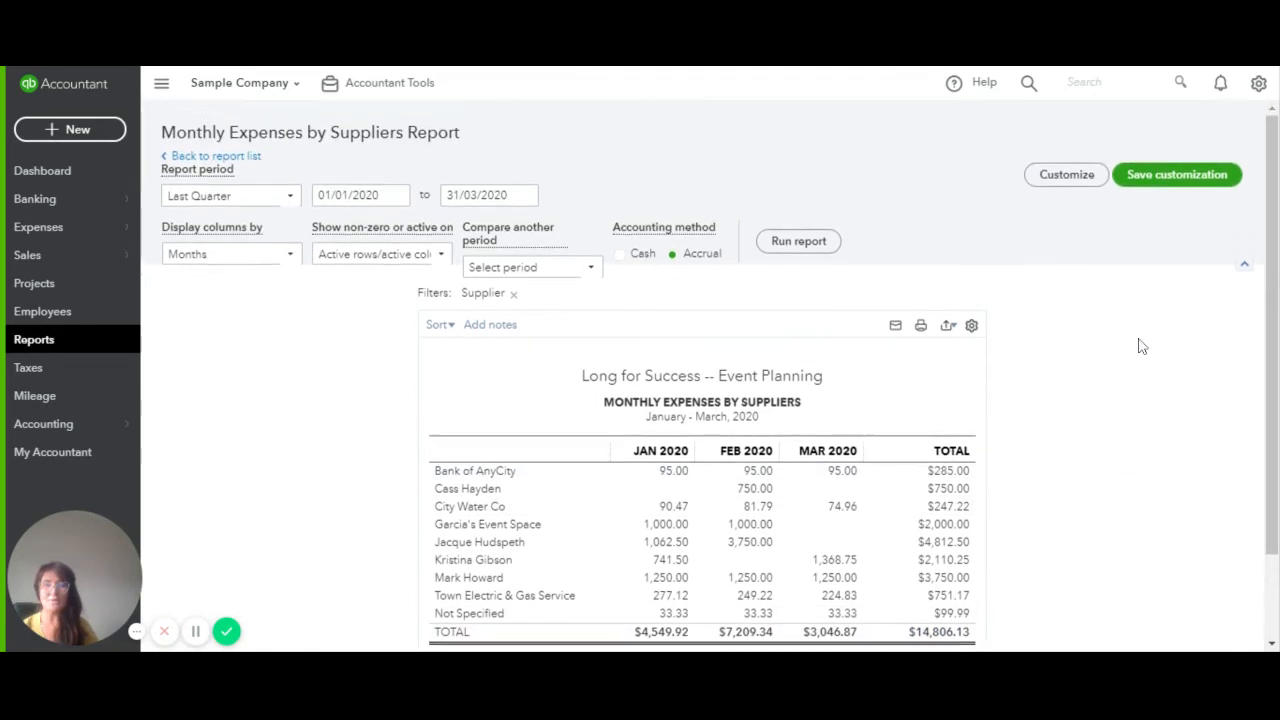
Save the customization into a newly added group named 'Client's Monthly Rpt'
left_click(1163, 180)
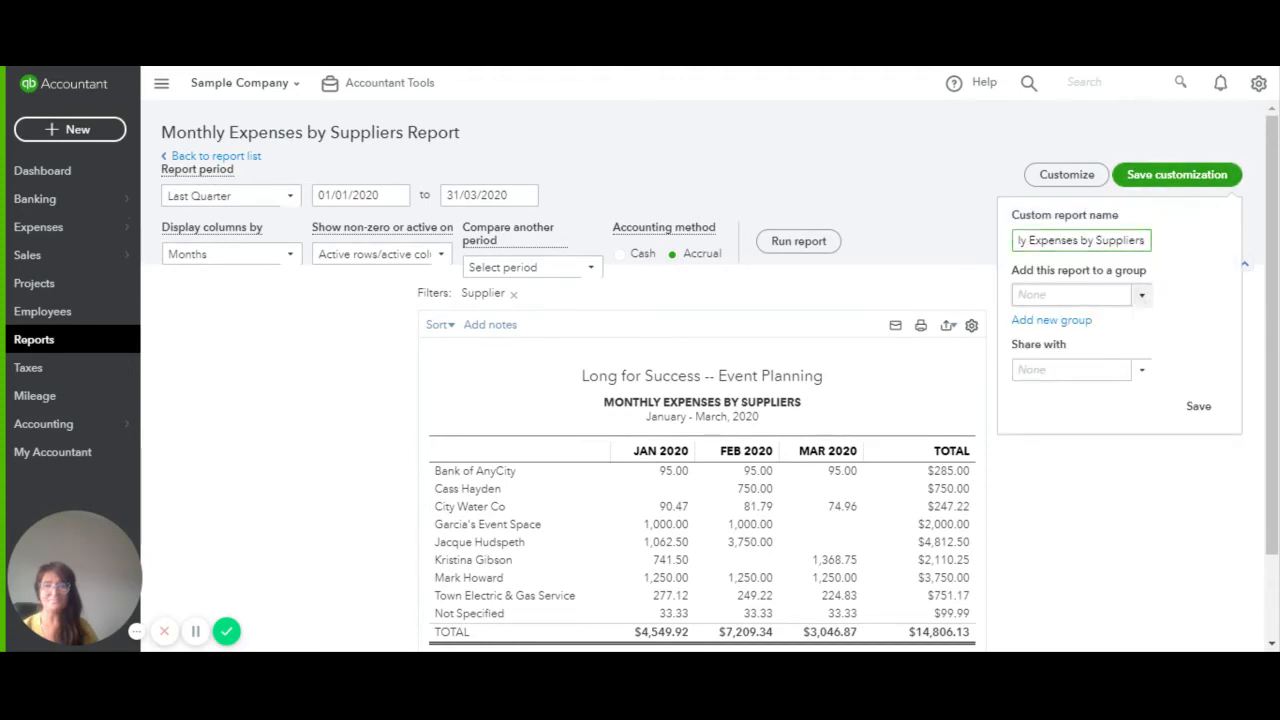
left_click(1086, 326)
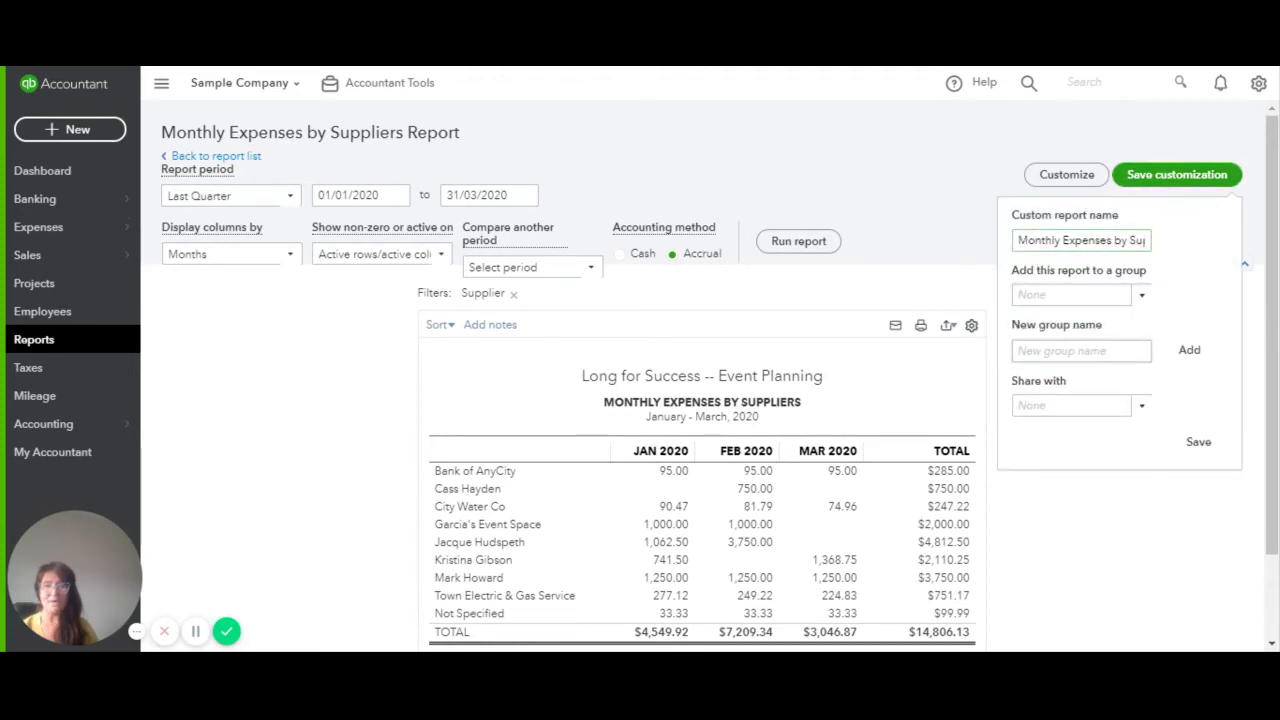
left_click(1081, 351)
type("C")
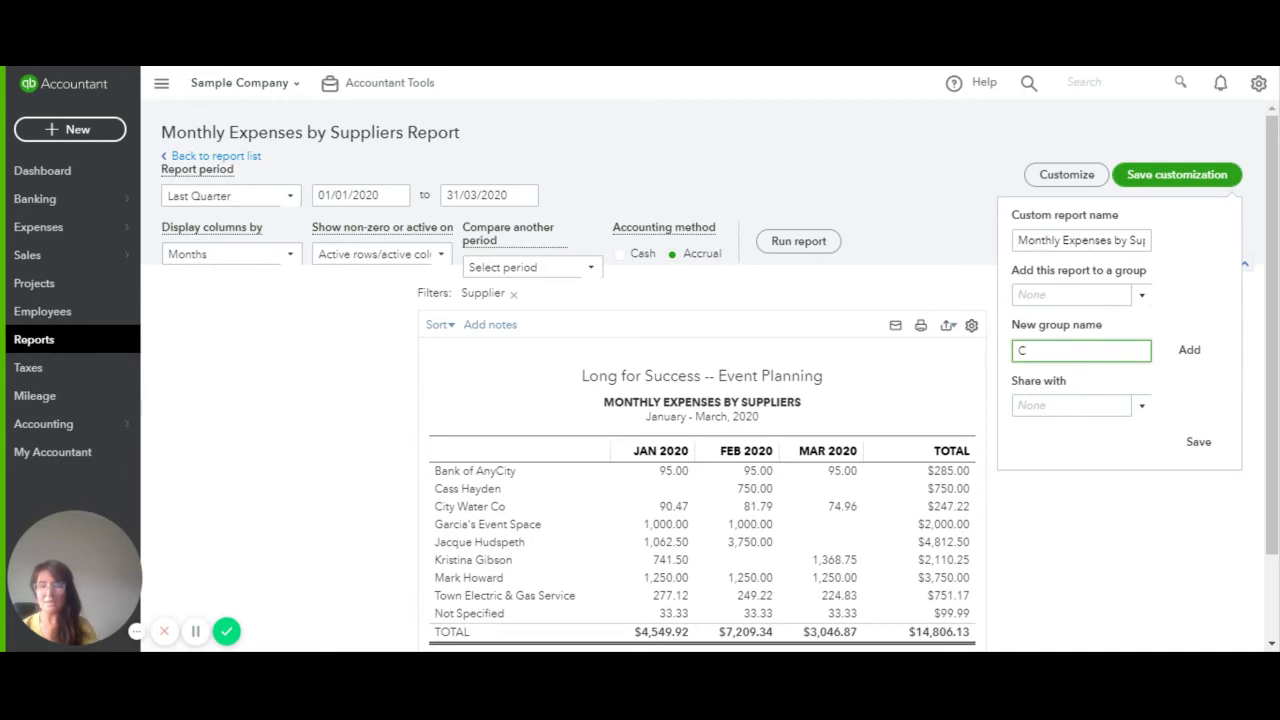
type("lietn")
key("BackSpace")
key("BackSpace")
key("BackSpace")
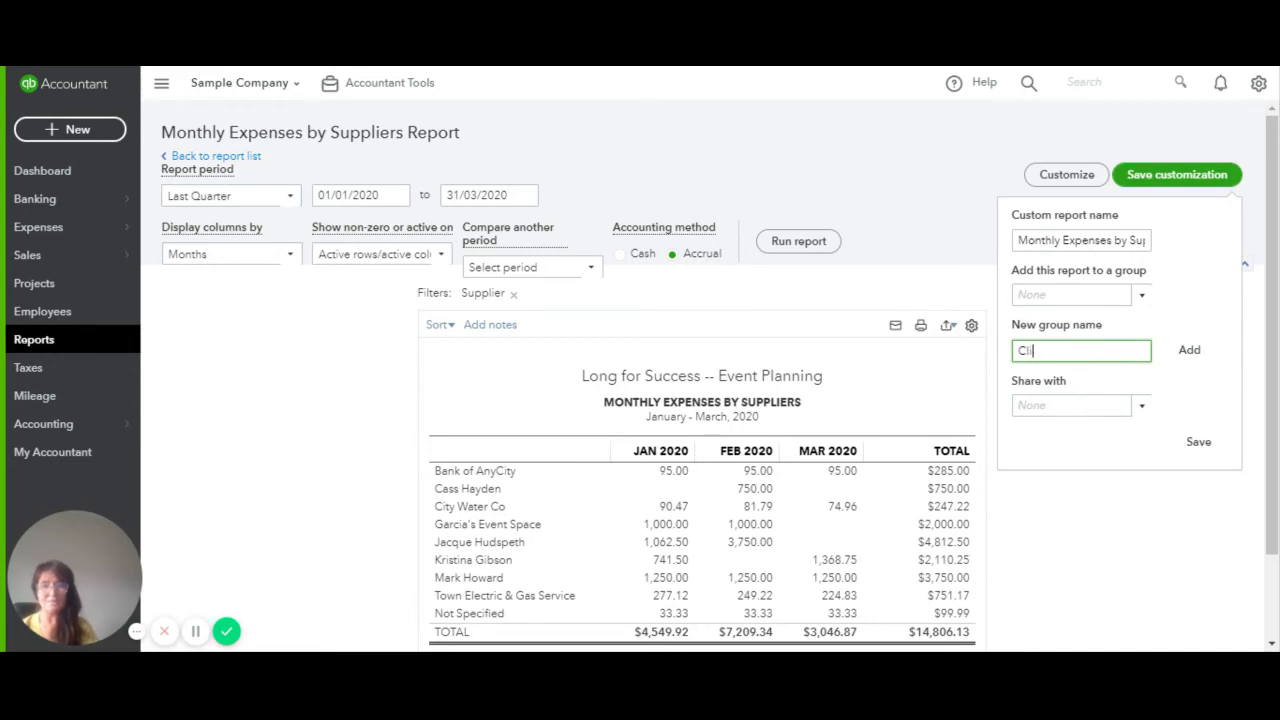
type("ent's Monhtly")
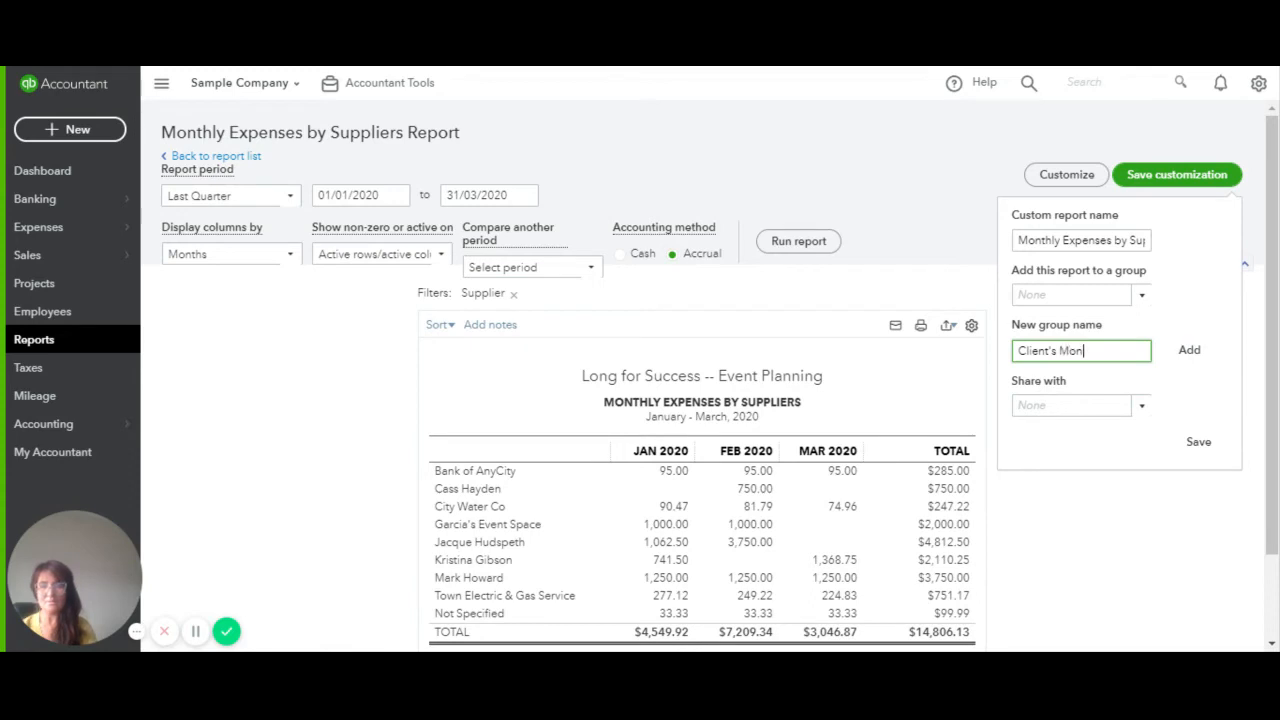
key("BackSpace")
key("BackSpace")
key("BackSpace")
type("y Rp")
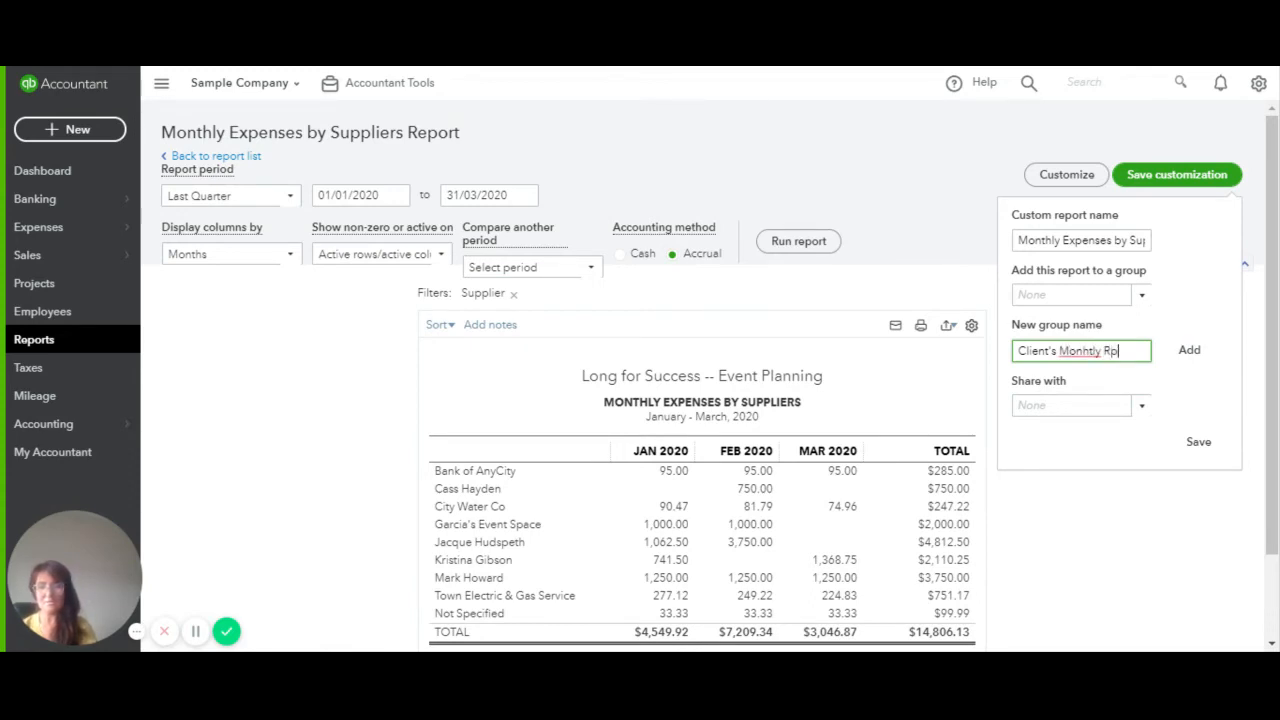
type("t")
double_click(1088, 351)
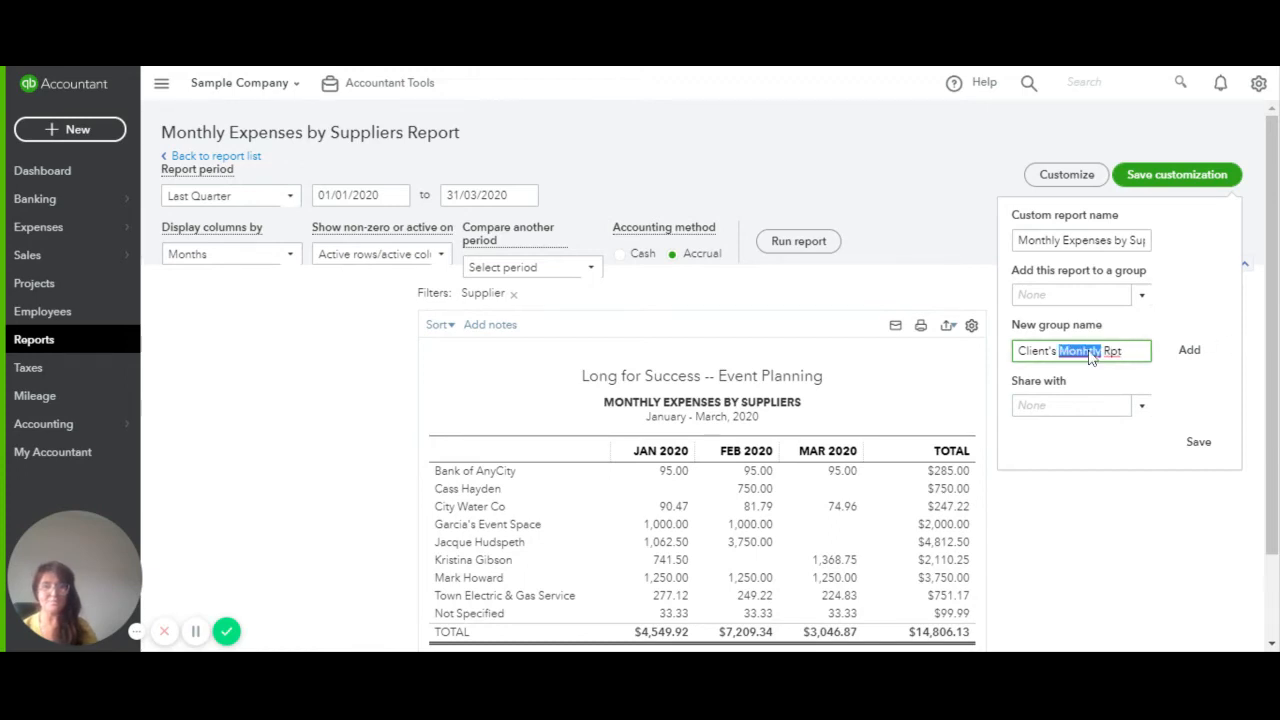
type("Monthly")
left_click(1190, 350)
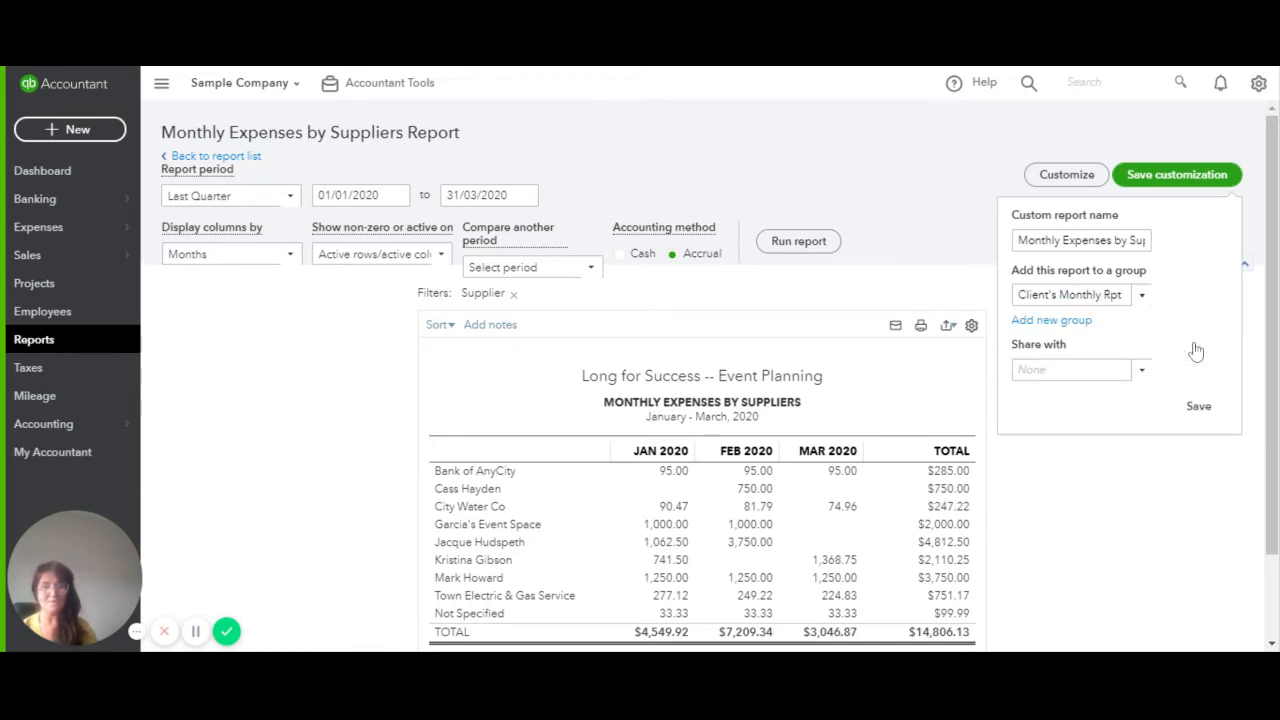
left_click(1198, 406)
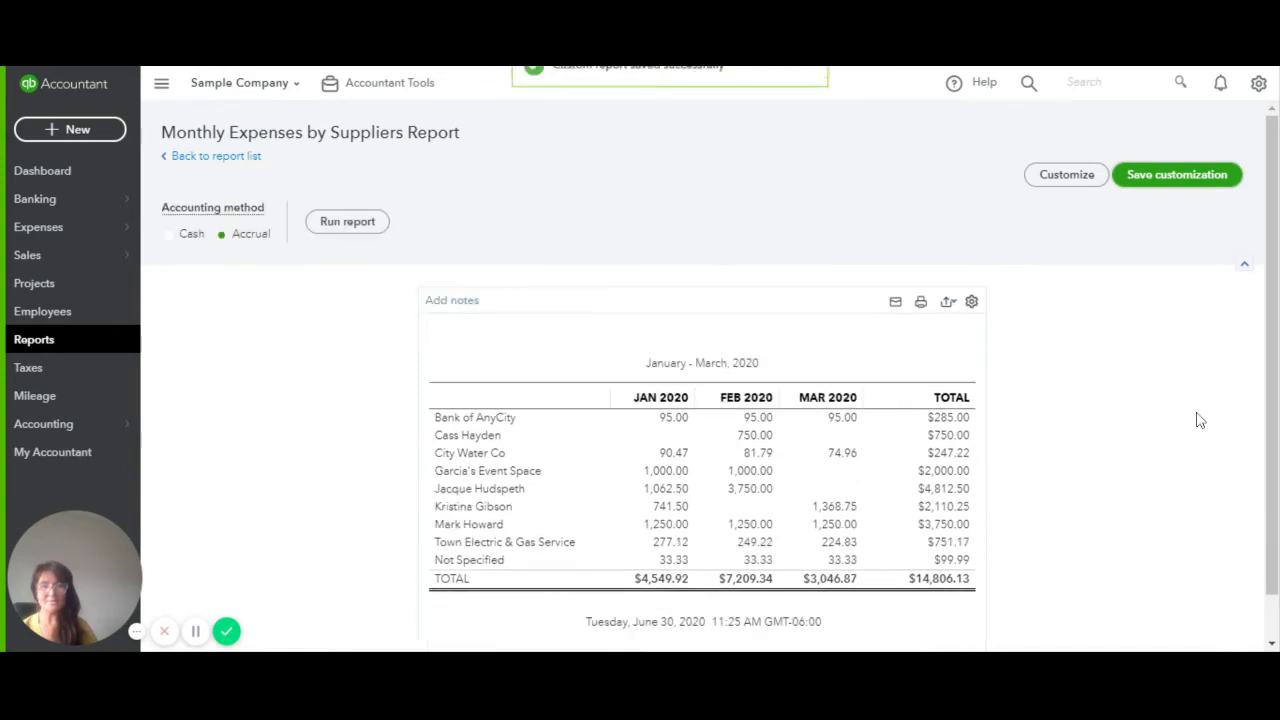
Go back from the saved report to the report list
scroll(478, 326, "down", 1)
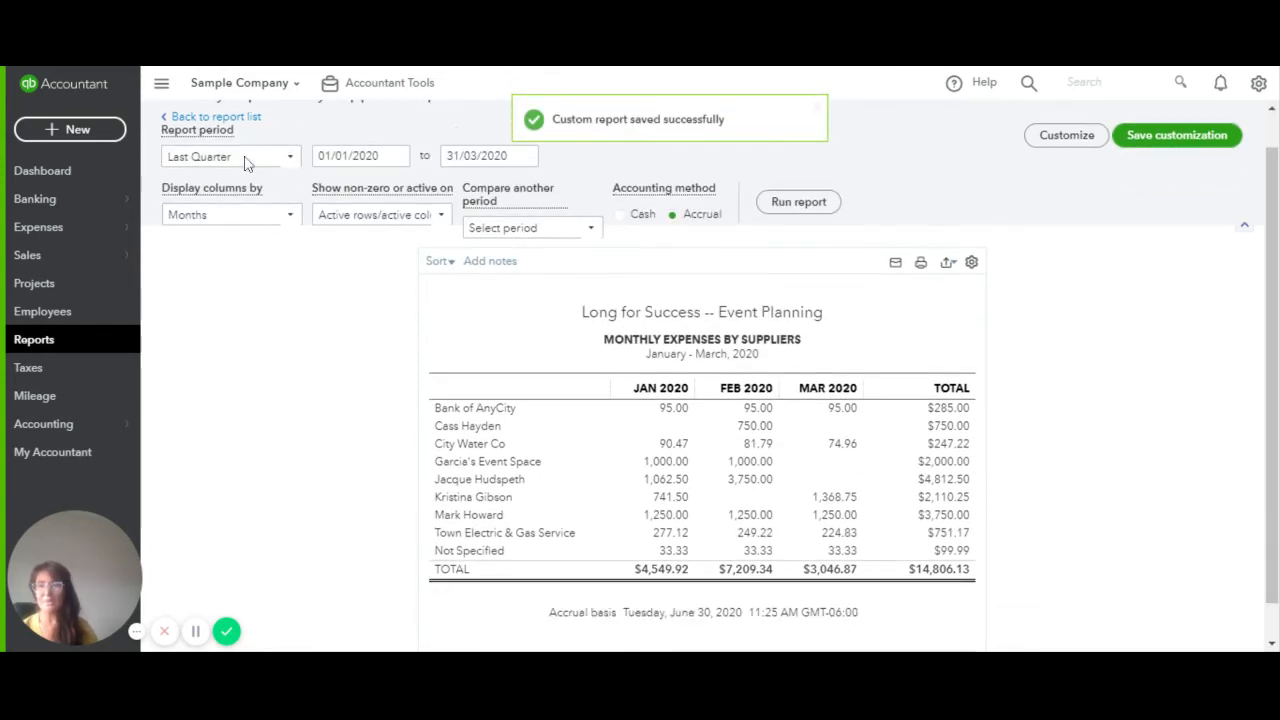
scroll(1045, 228, "up", 1)
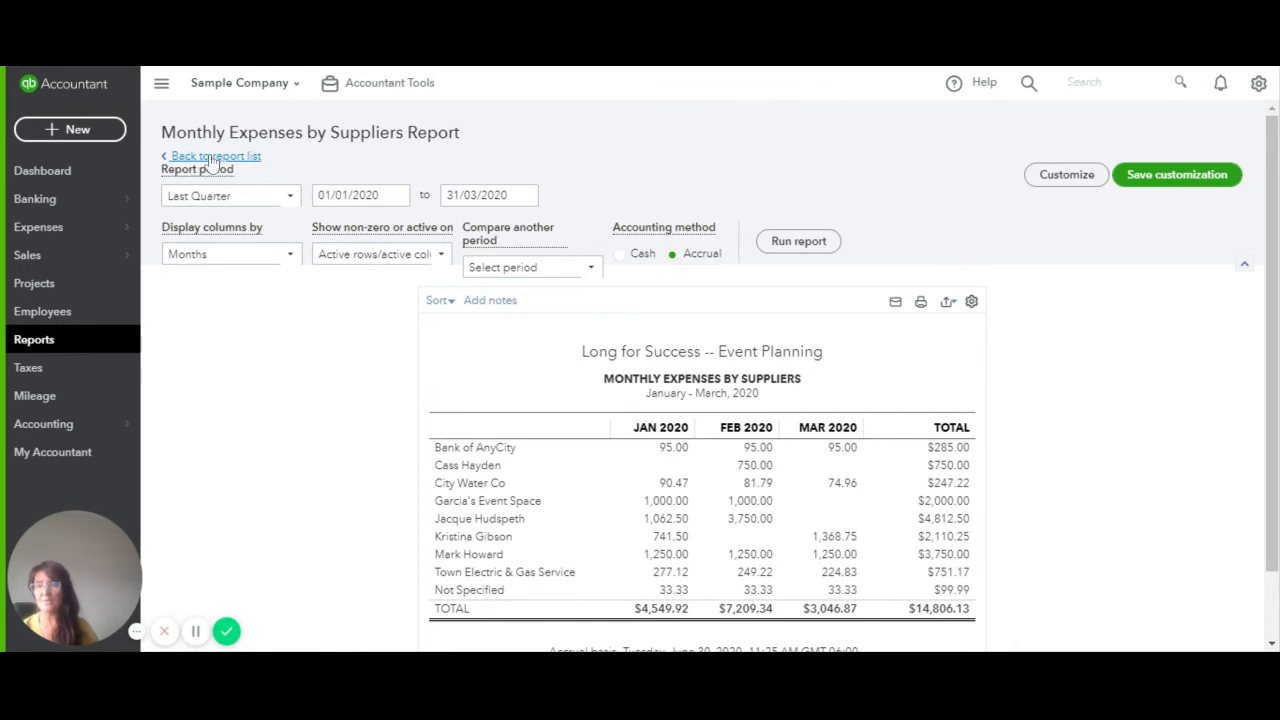
left_click(224, 160)
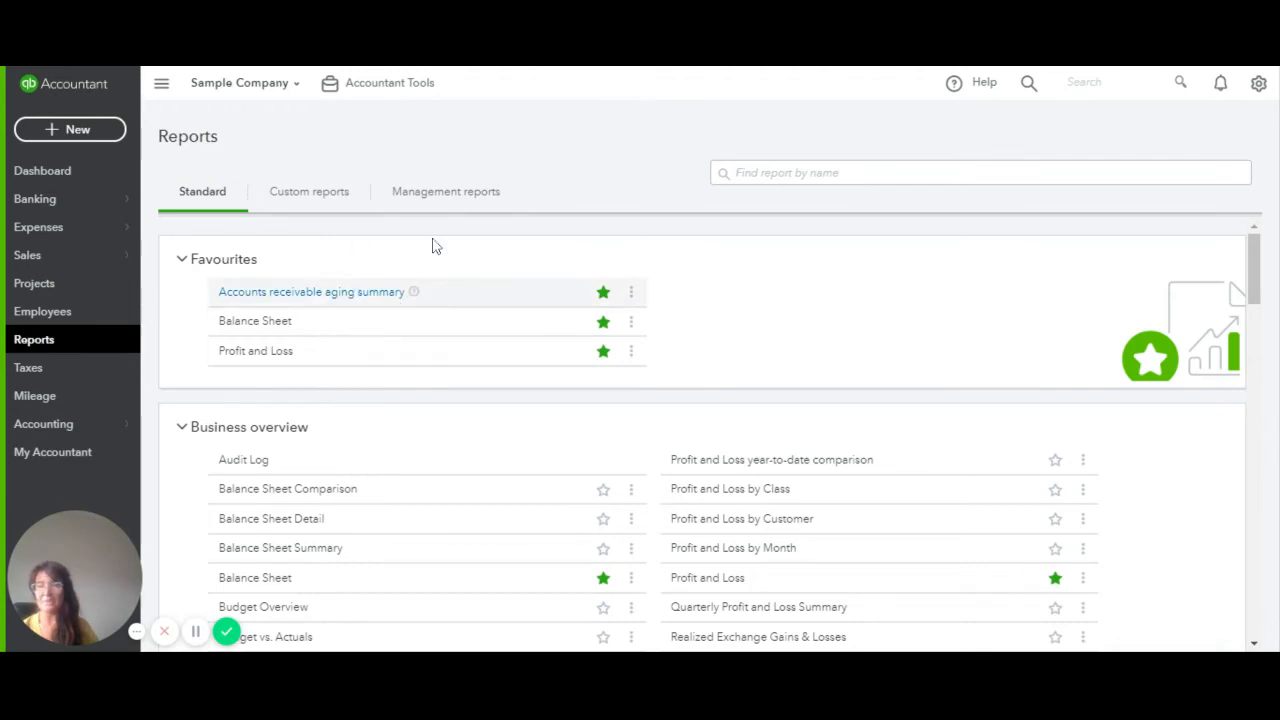
Open the Custom reports tab and view the Monthly Expenses by Suppliers actions without choosing one
left_click(339, 197)
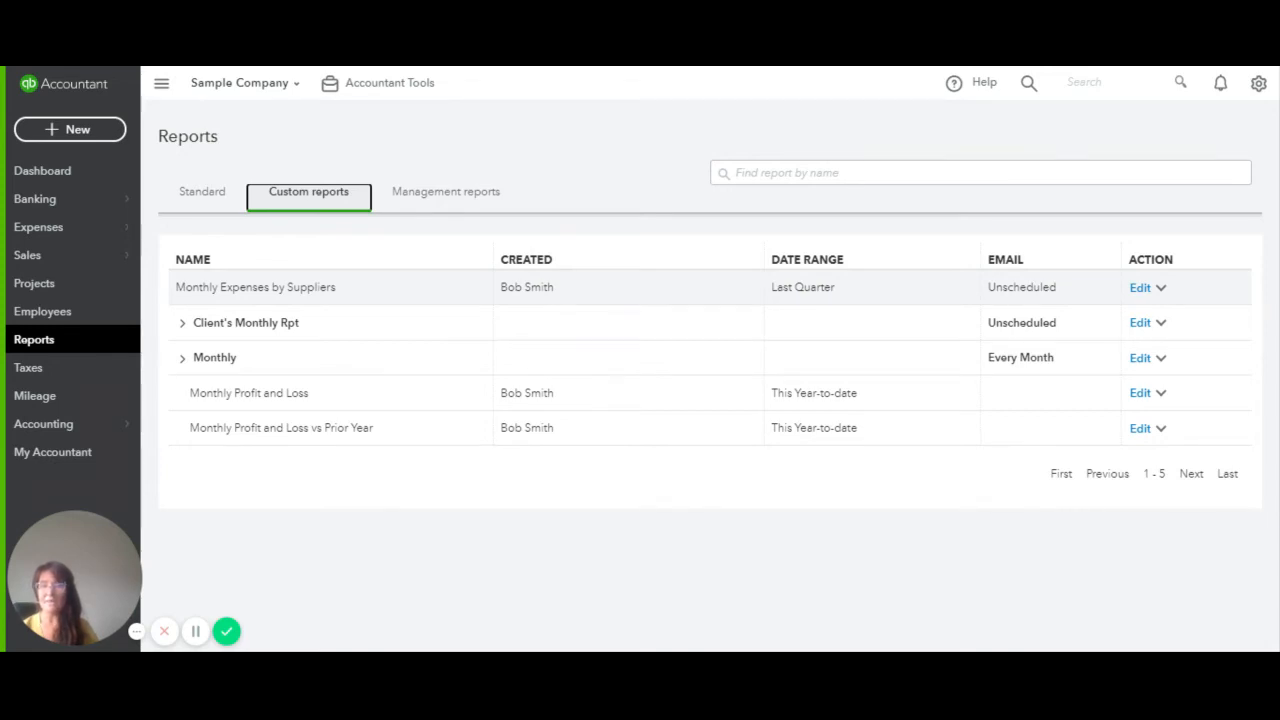
left_click(1161, 288)
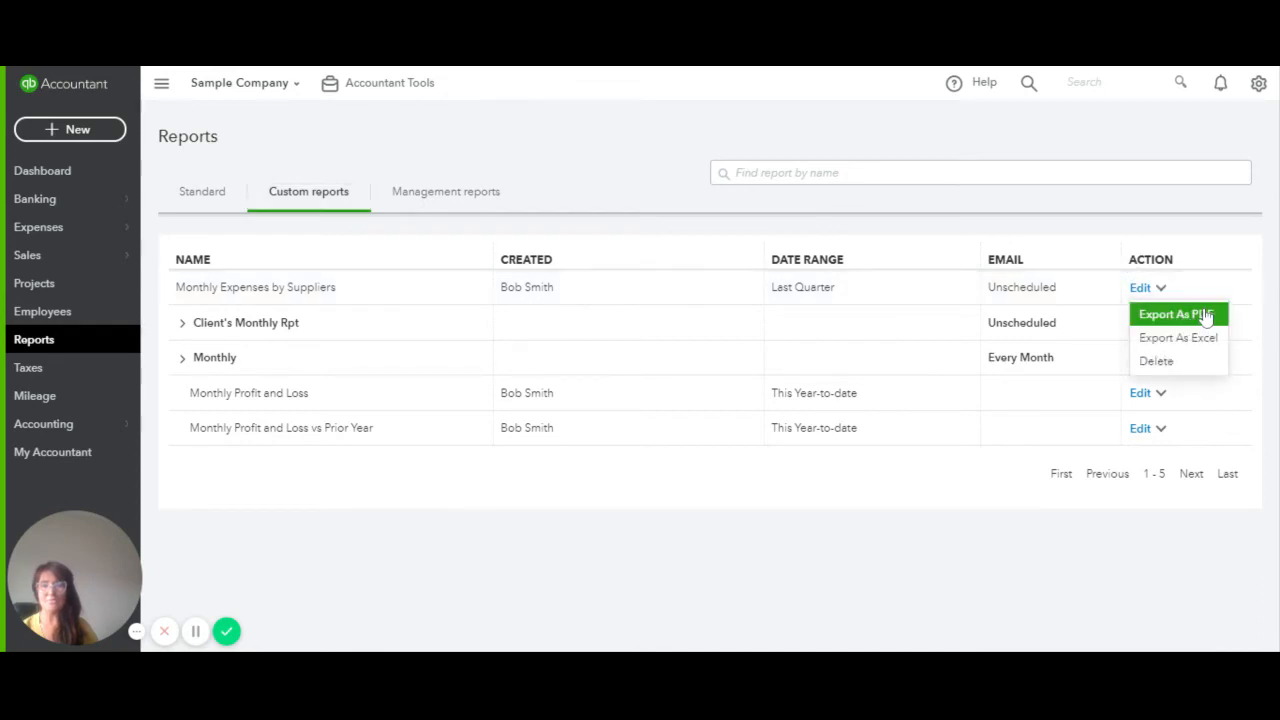
left_click(1068, 224)
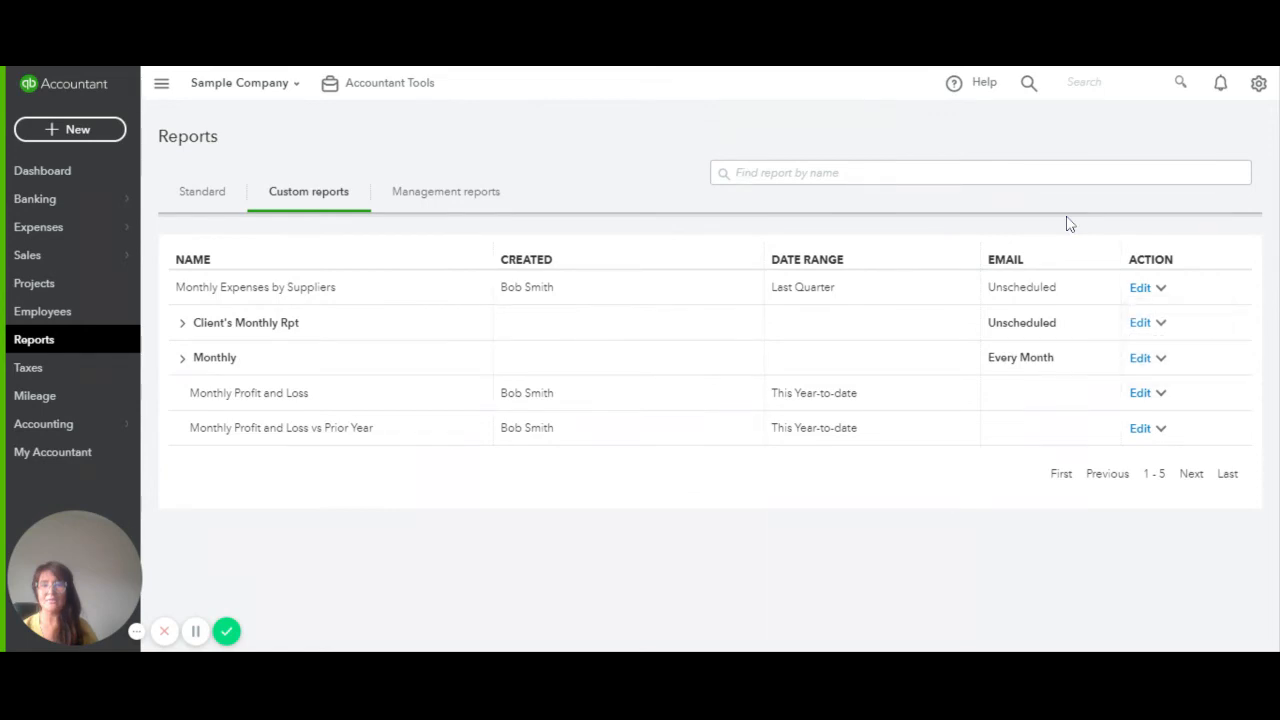
Edit Monthly Expenses by Suppliers, switch its email schedule on, and show the Repeats choices
left_click(1140, 288)
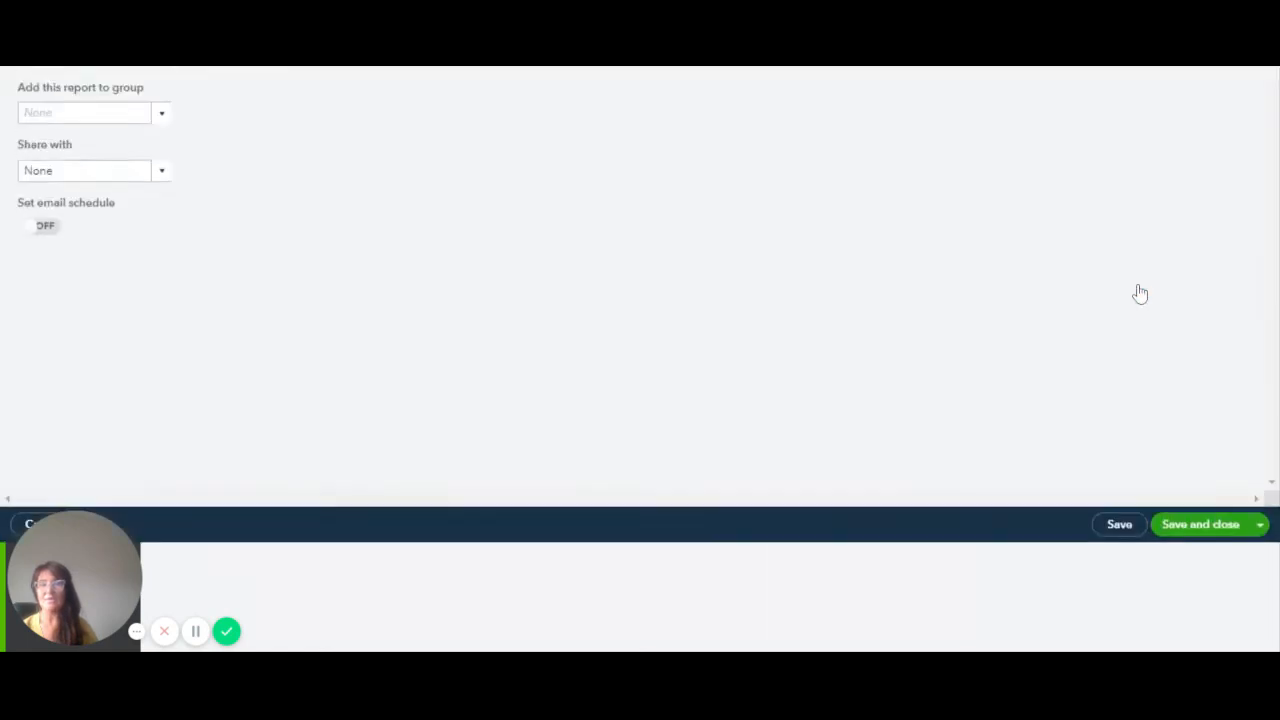
left_click(61, 148)
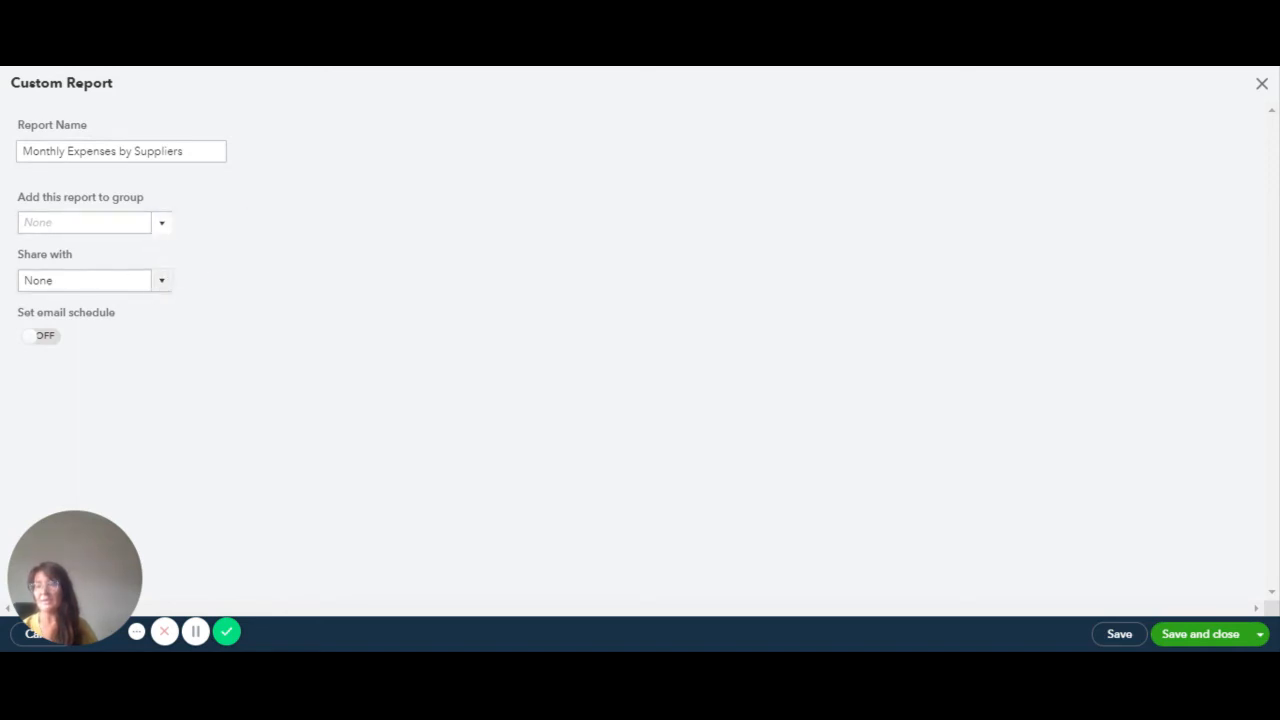
left_click(45, 336)
scroll(542, 305, "down", 2)
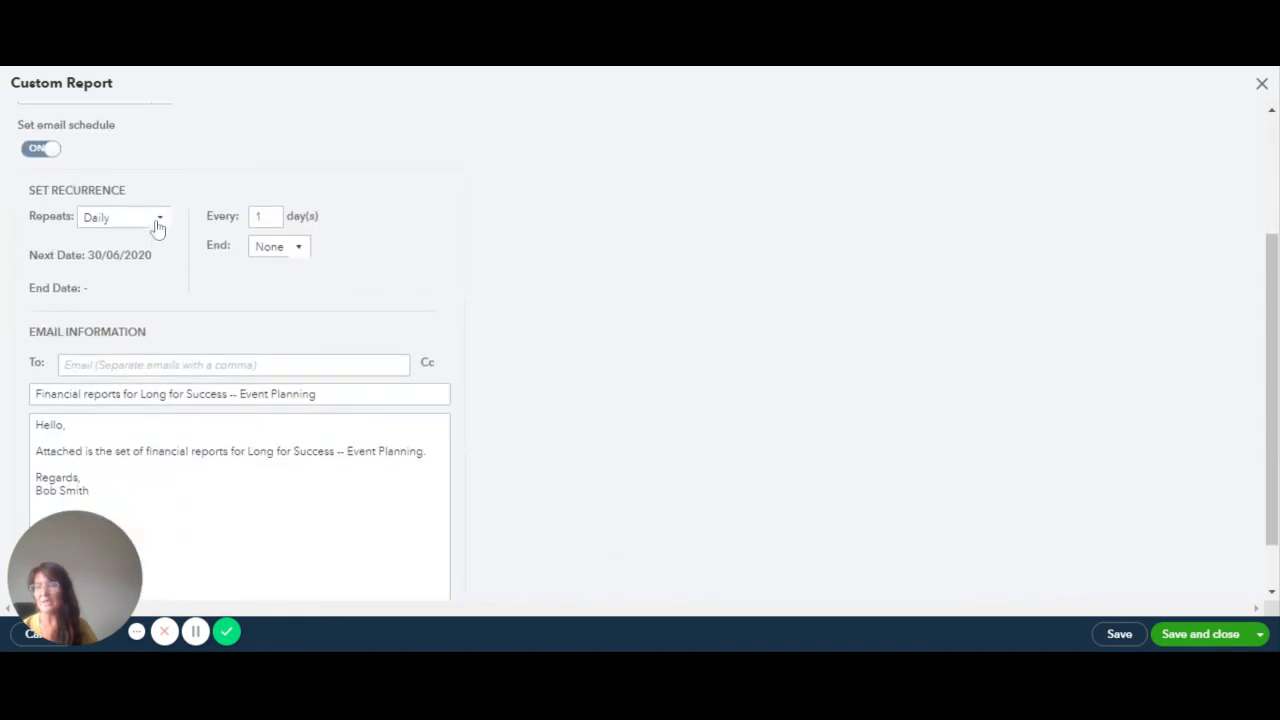
left_click(157, 228)
Set the email to recur monthly on the First Monday, with End left at None
left_click(148, 287)
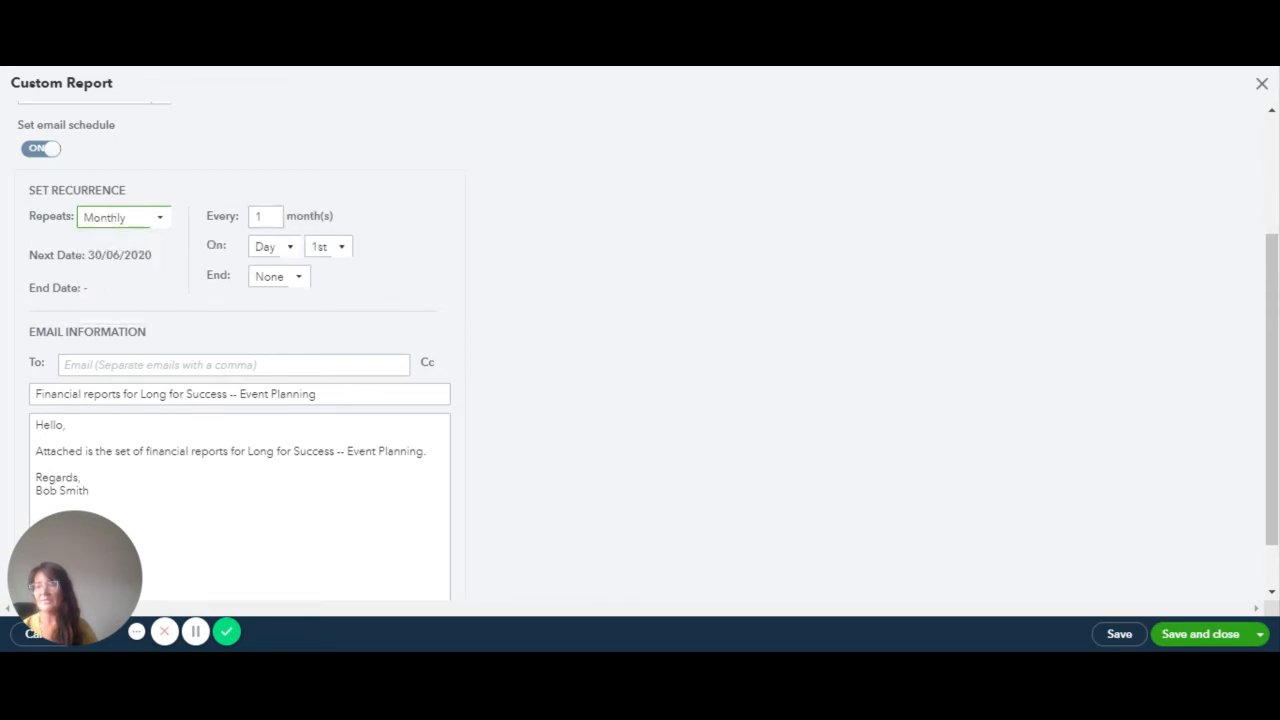
left_click(289, 248)
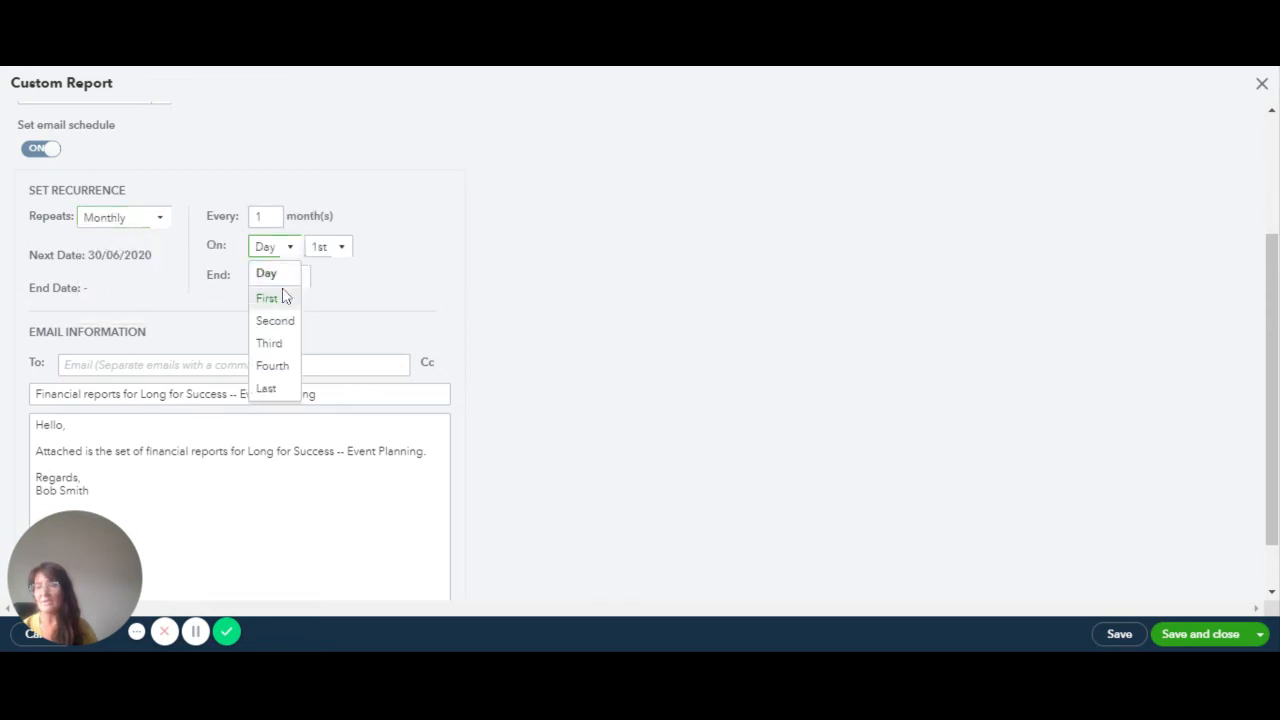
left_click(283, 297)
left_click(370, 251)
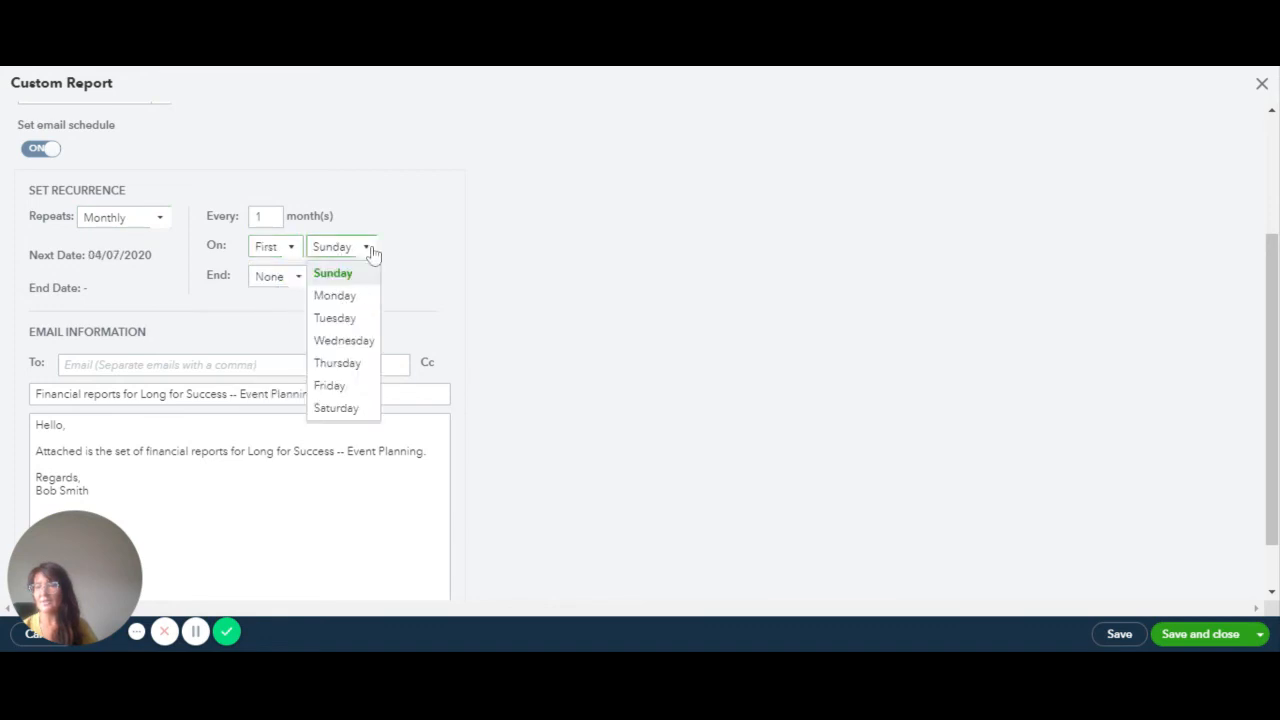
left_click(352, 297)
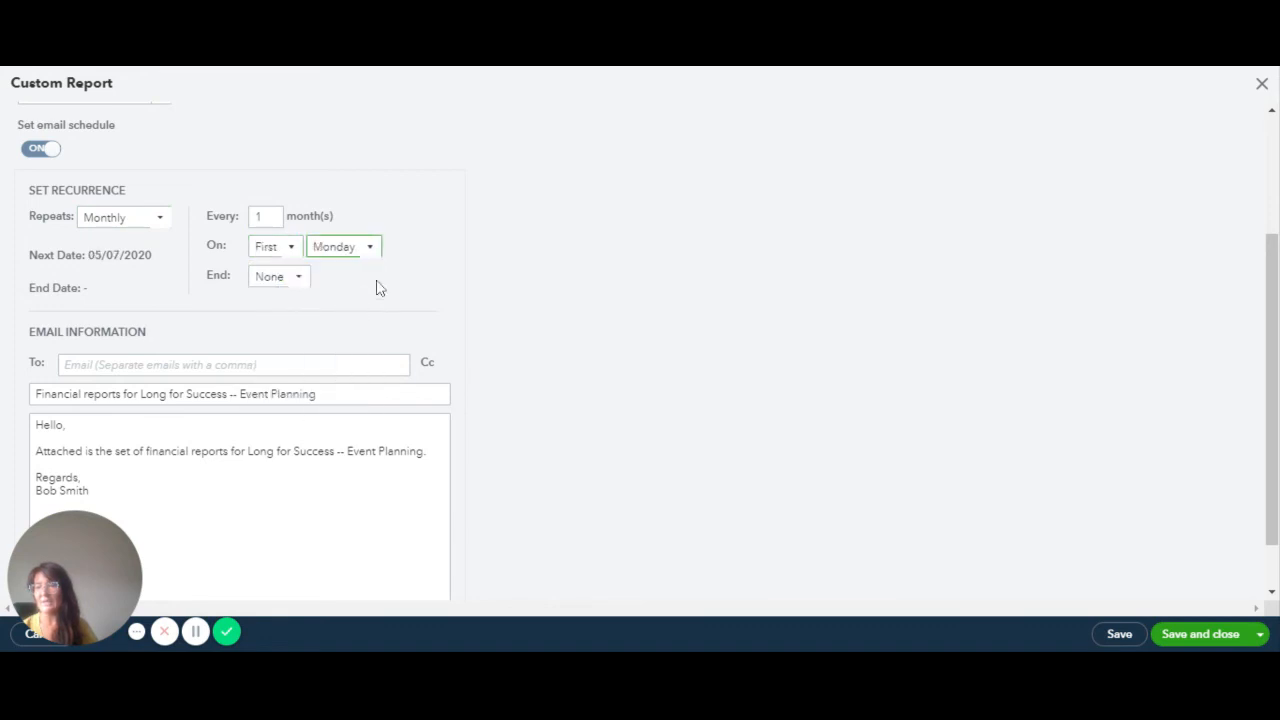
left_click(297, 279)
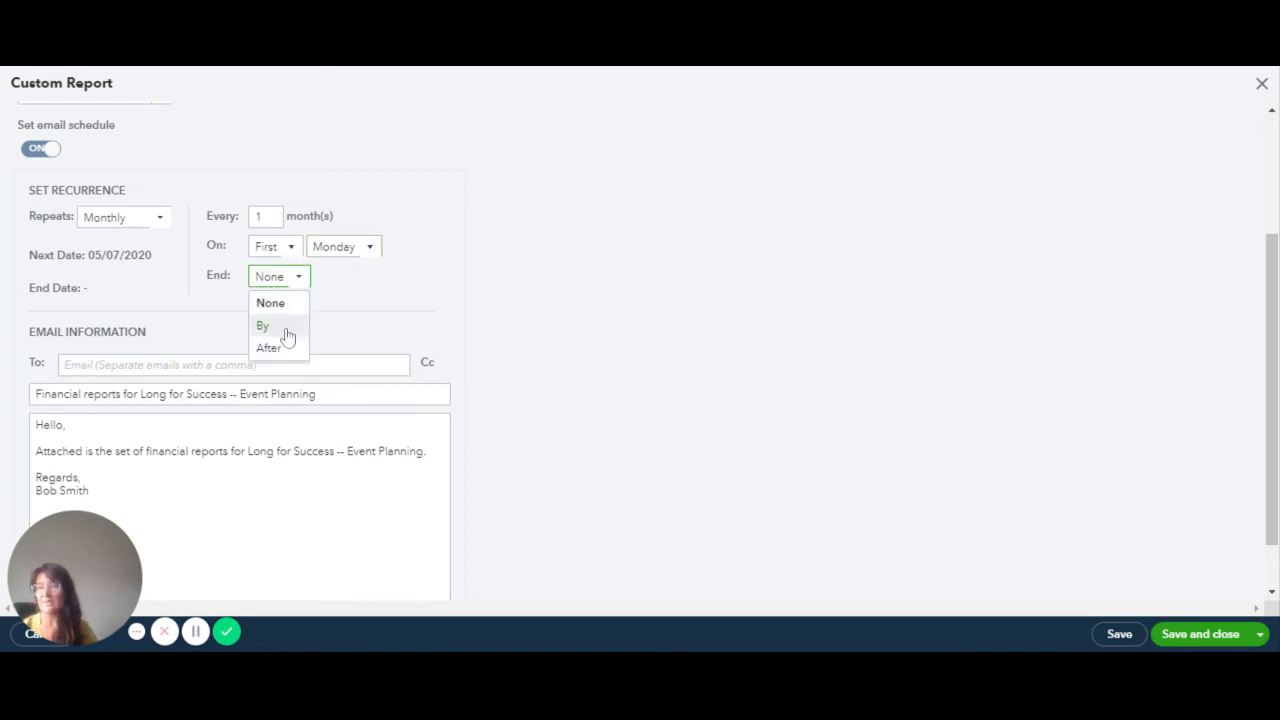
left_click(342, 291)
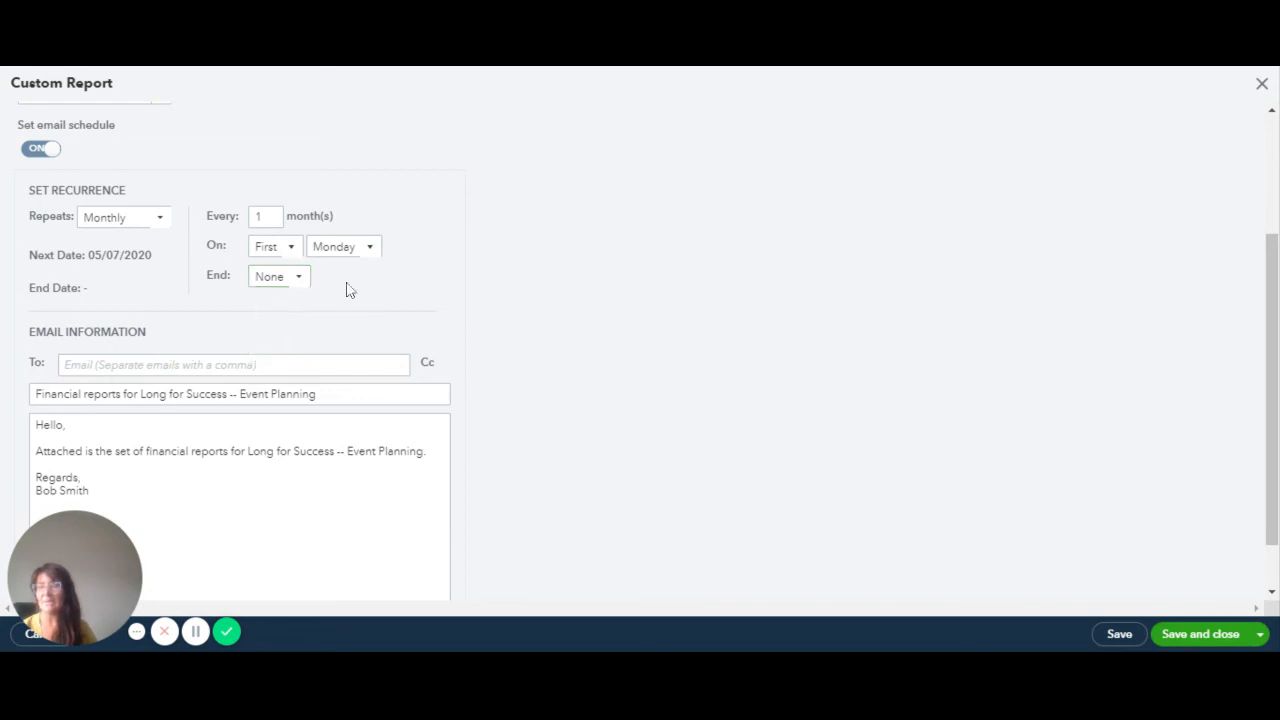
scroll(430, 276, "down", 1)
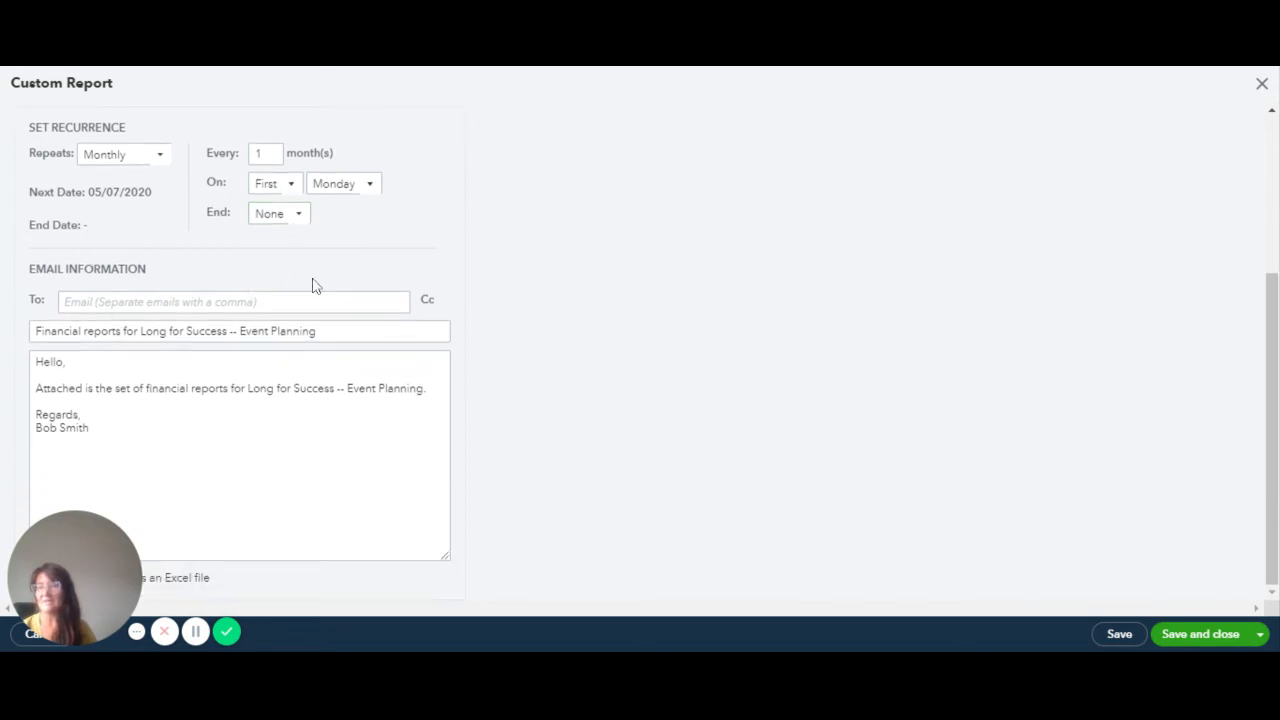
Enter the recipient's e-mail address in To and add a Cc recipient line
left_click(78, 303)
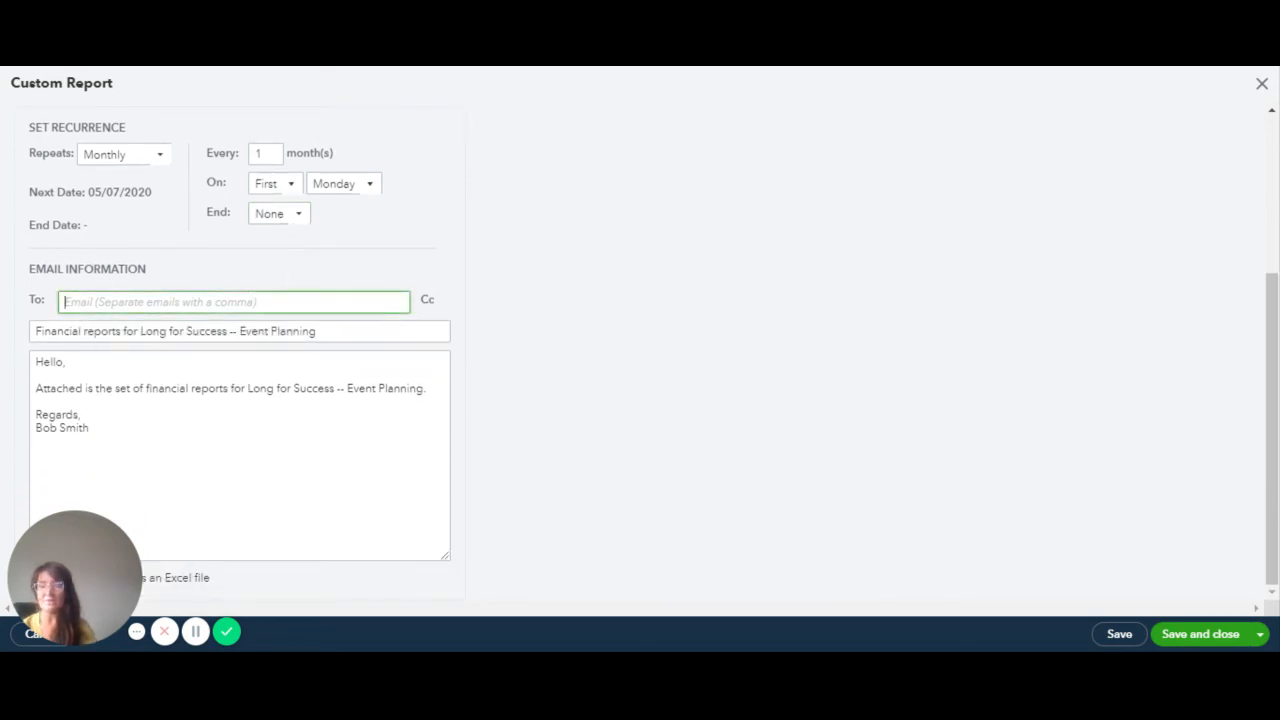
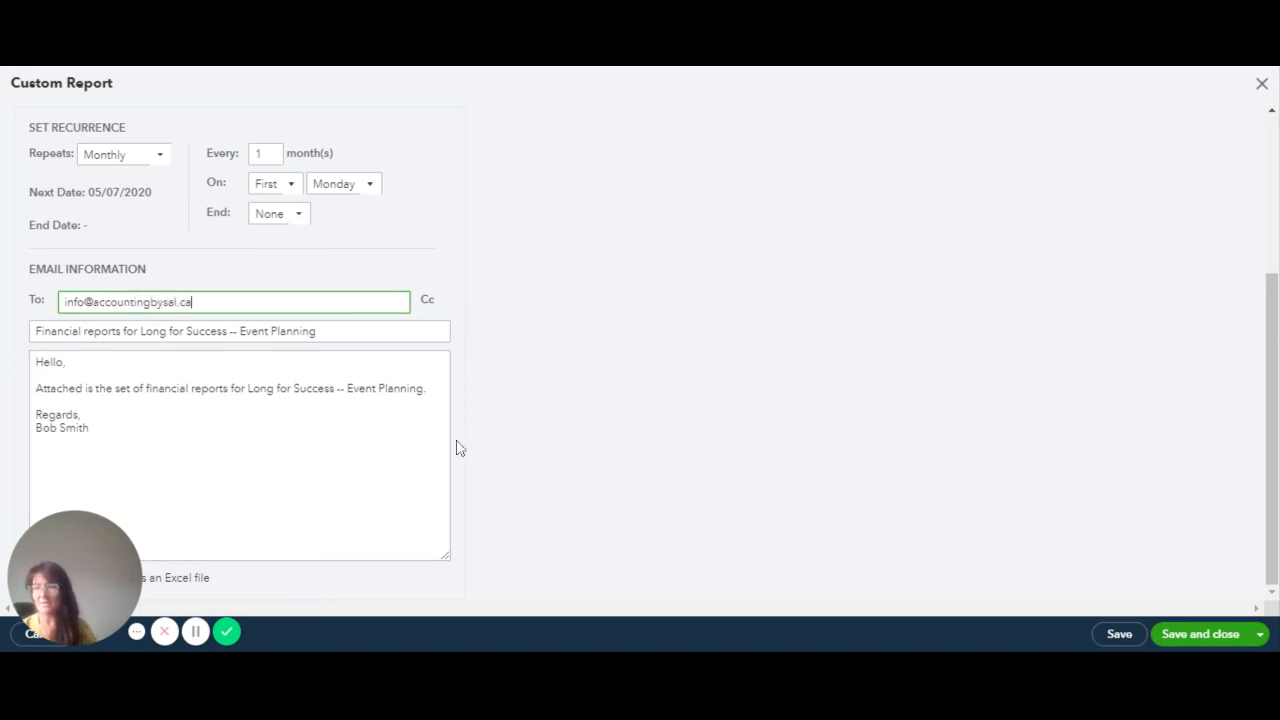
left_click(428, 302)
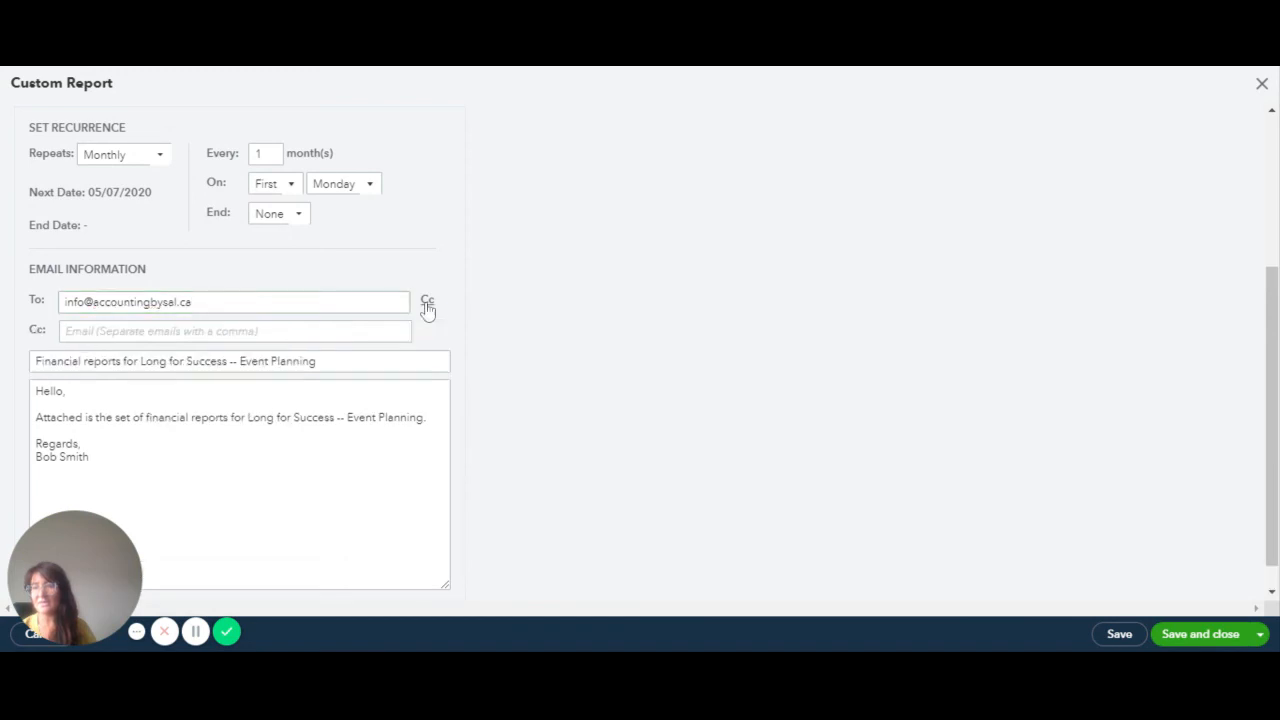
left_click(174, 332)
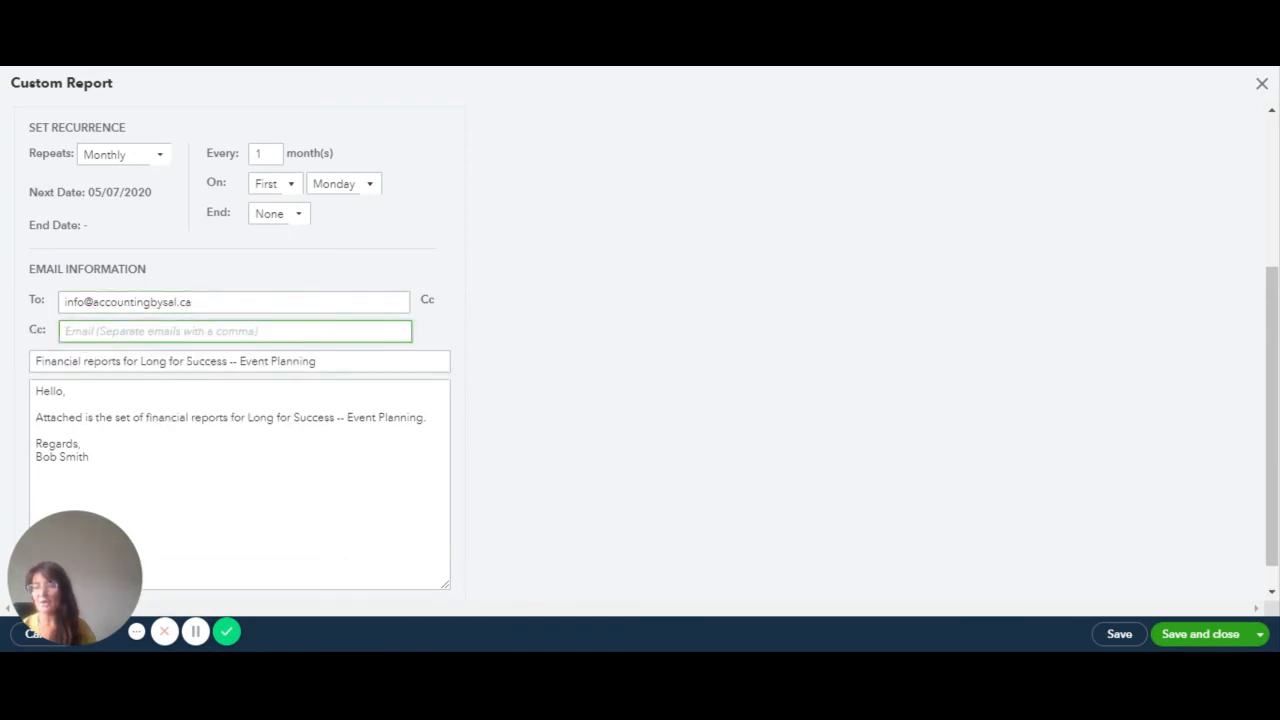
scroll(357, 323, "down", 1)
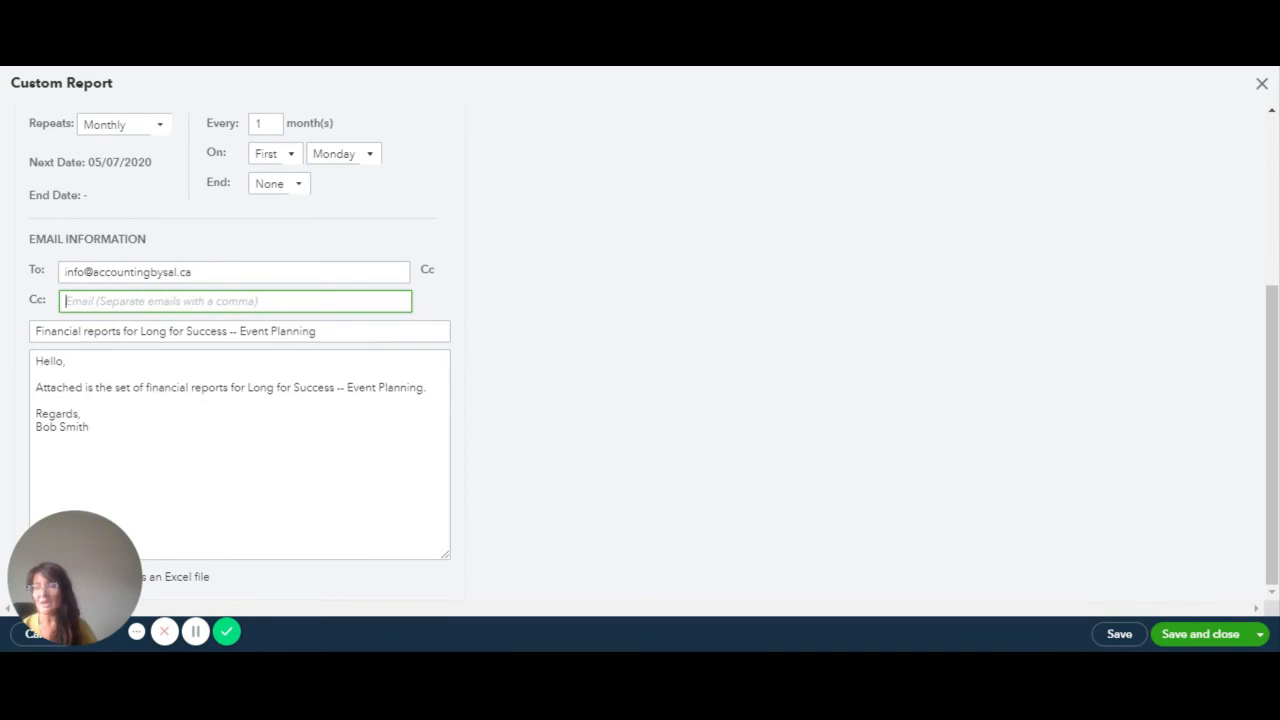
Replace the signature at the end of the message with the sender's own name
left_click(436, 546)
key("ctrl+a")
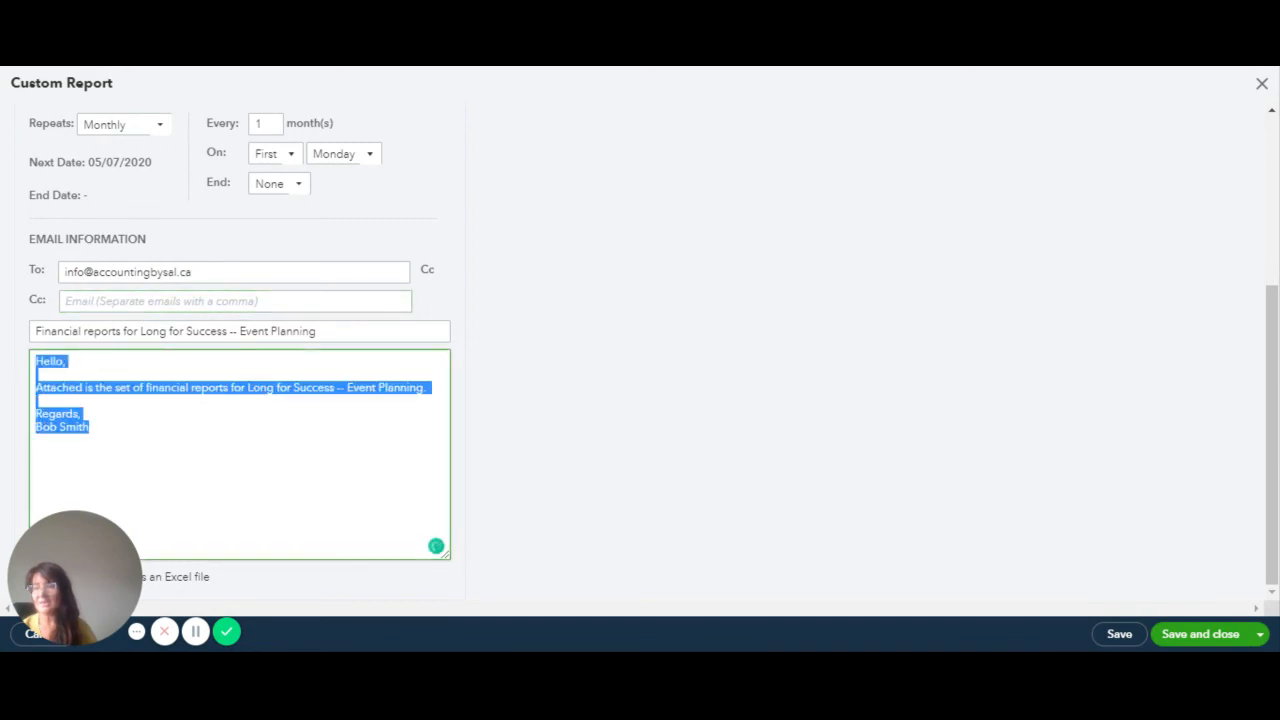
key("Right")
key("shift+Home")
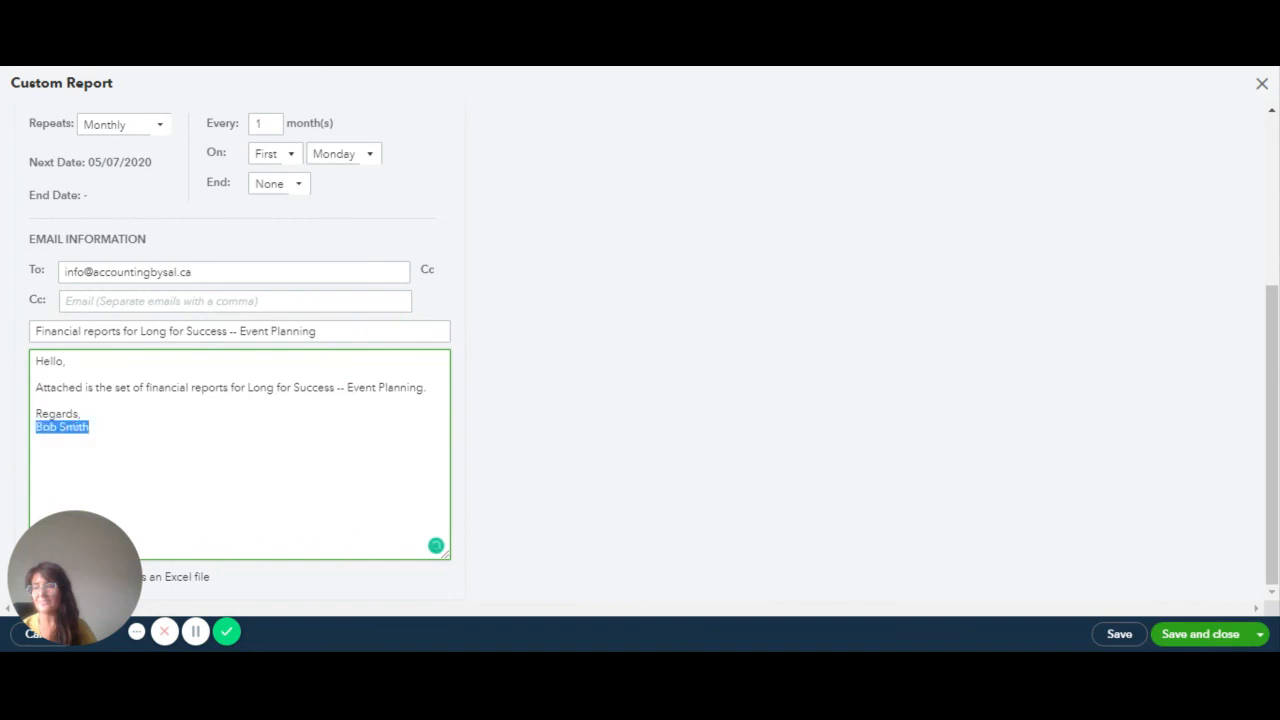
key("BackSpace")
type("Sal")
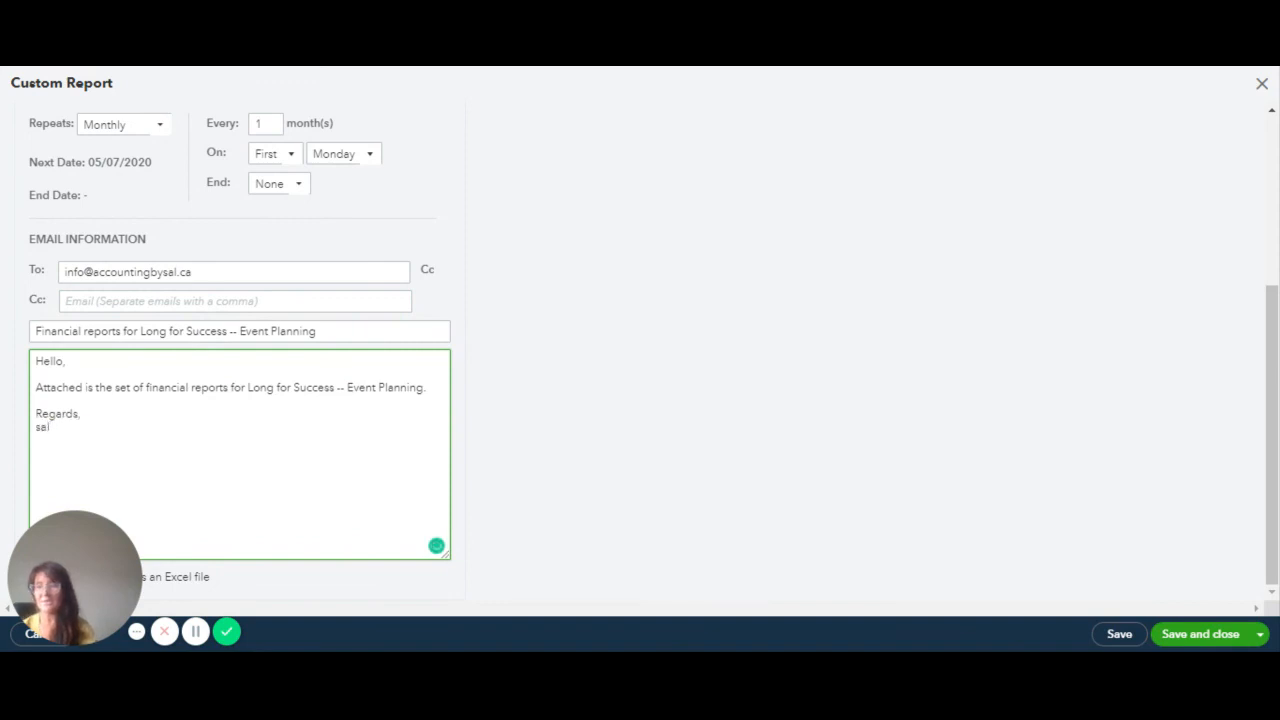
key("BackSpace")
key("BackSpace")
key("BackSpace")
type("S")
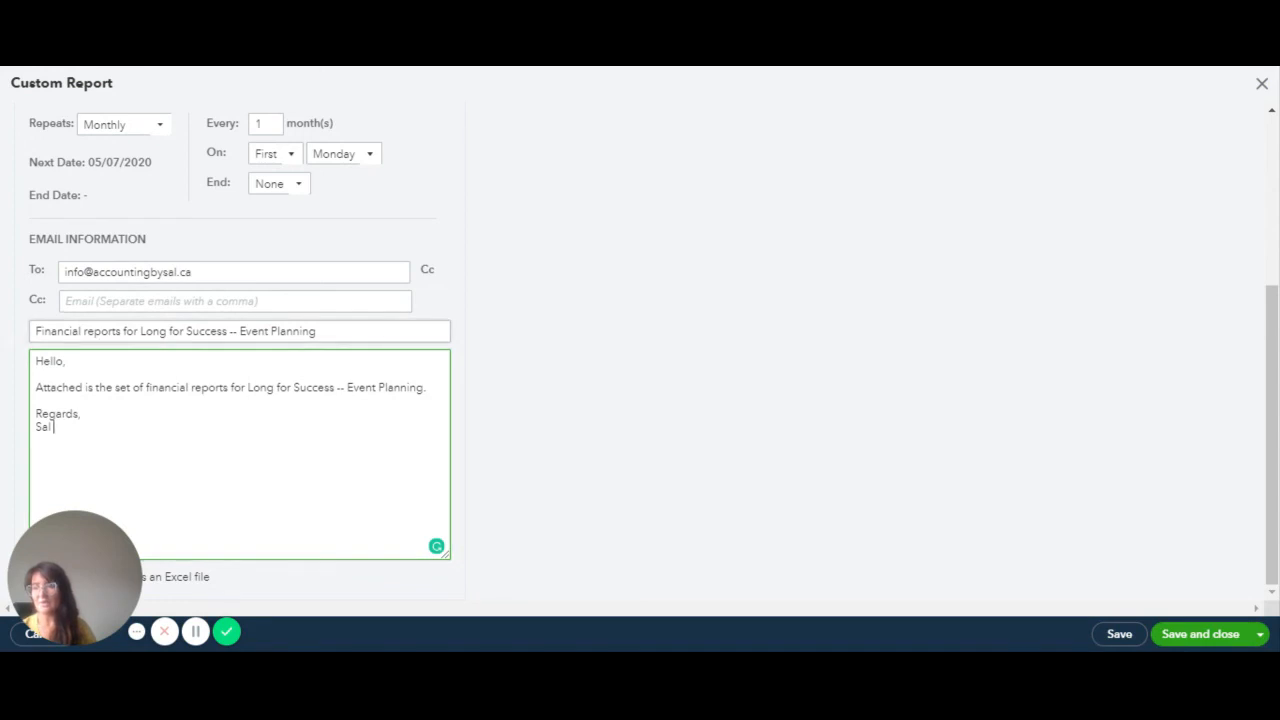
Select the subject line and the message body text in the scheduled email
left_click_drag(318, 331, 27, 344)
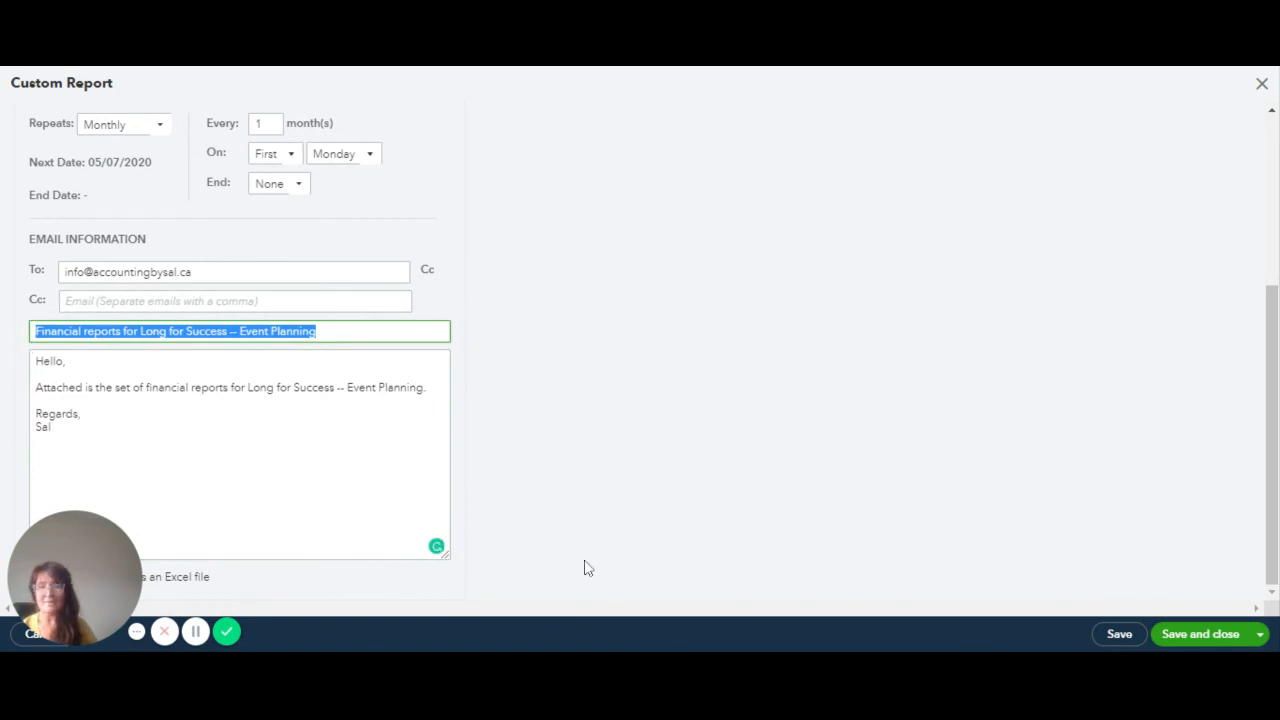
left_click_drag(104, 567, 561, 566)
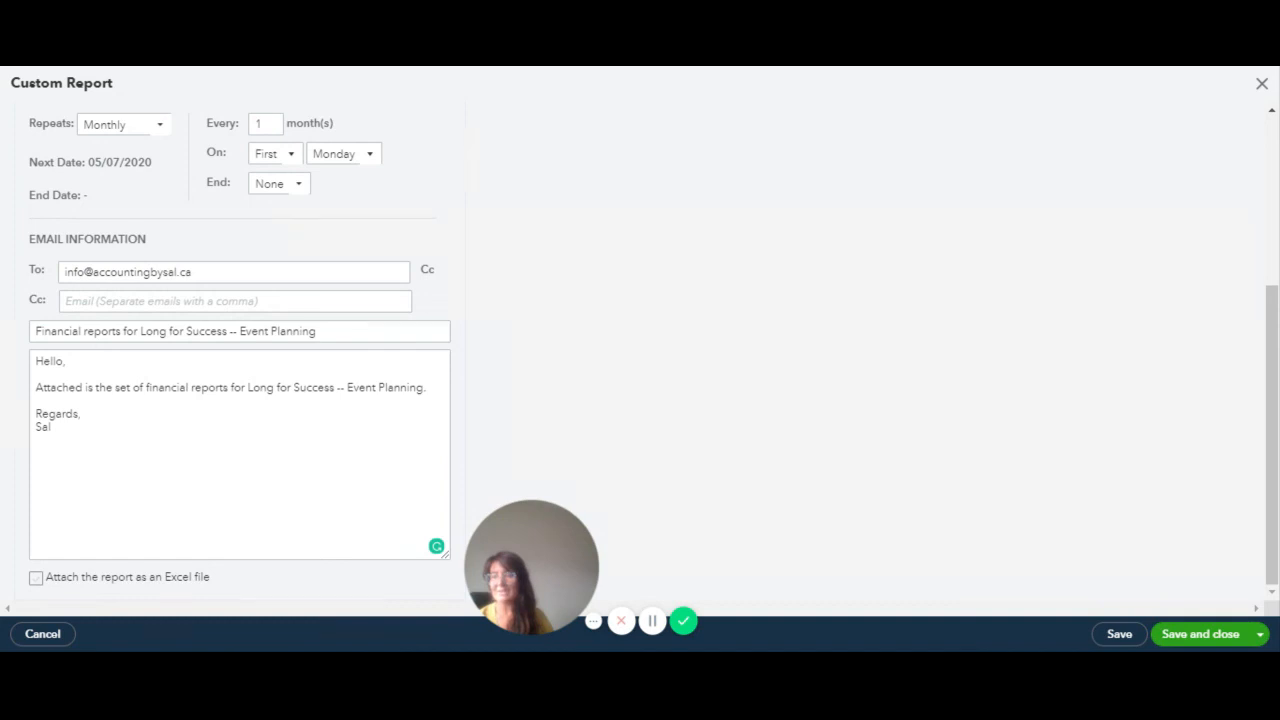
mouse_move(558, 570)
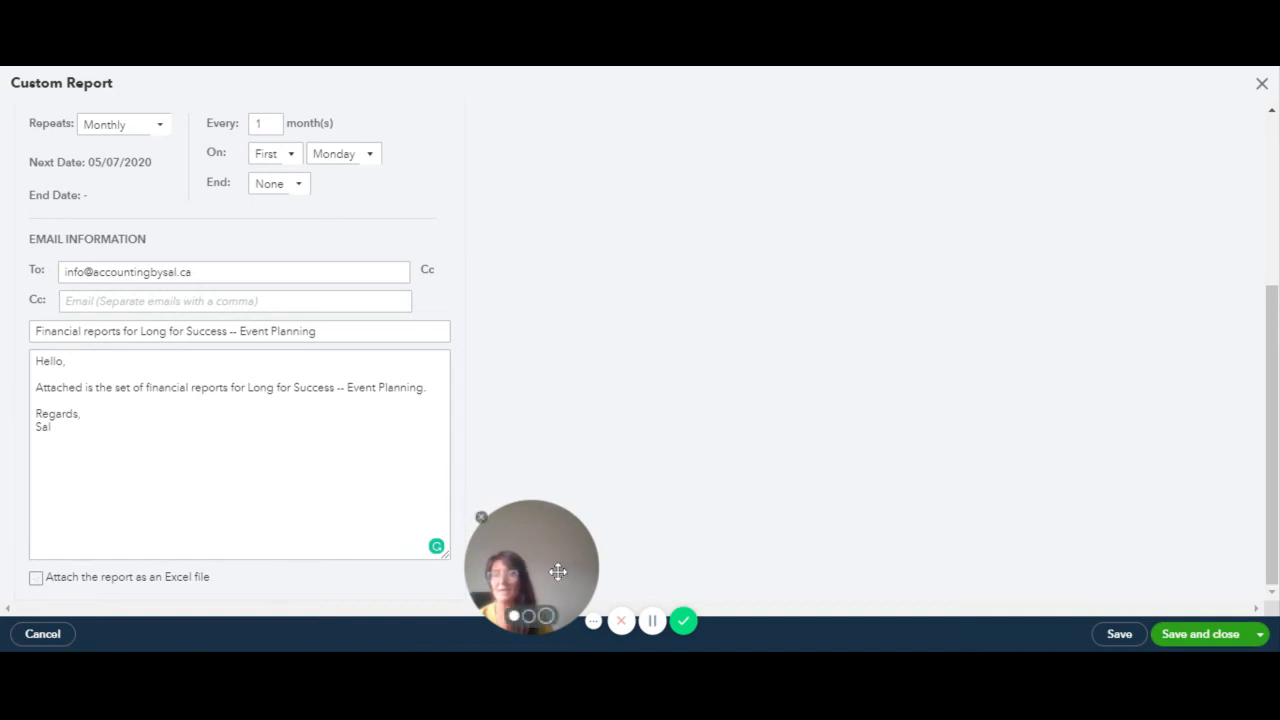
left_click_drag(554, 568, 95, 579)
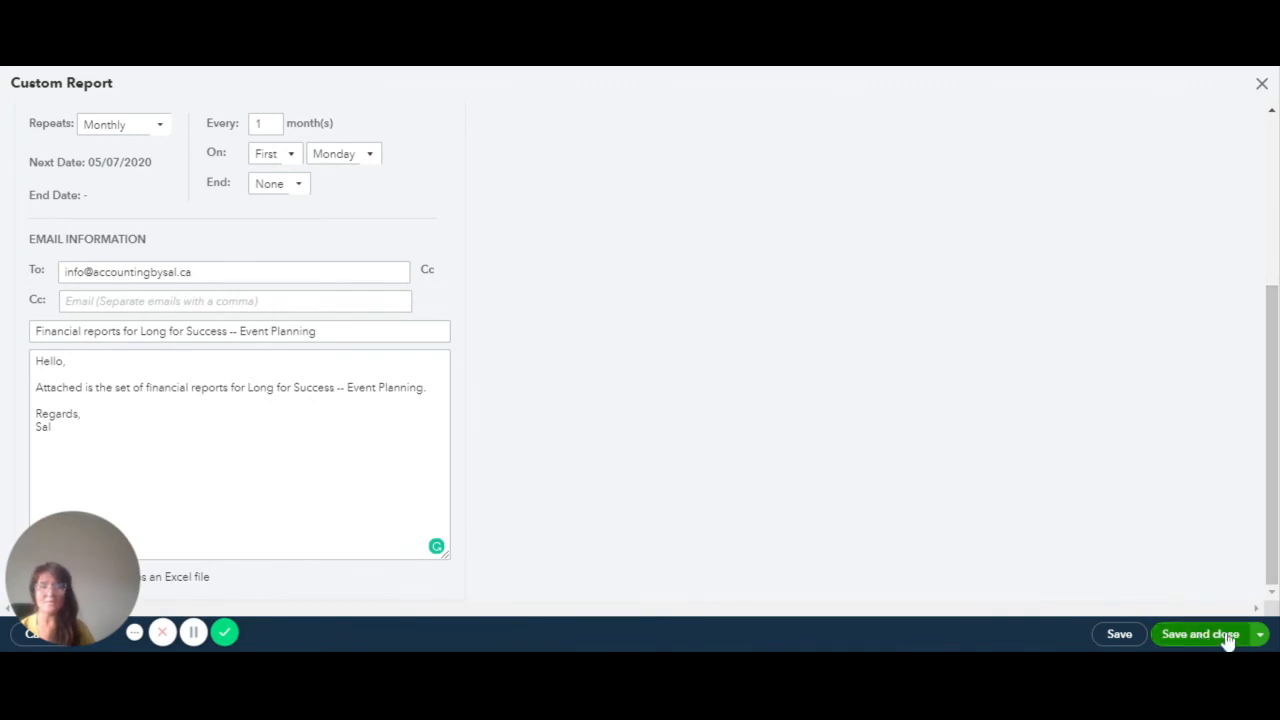
Save and close the Monthly Expenses by Suppliers custom report
left_click(1258, 636)
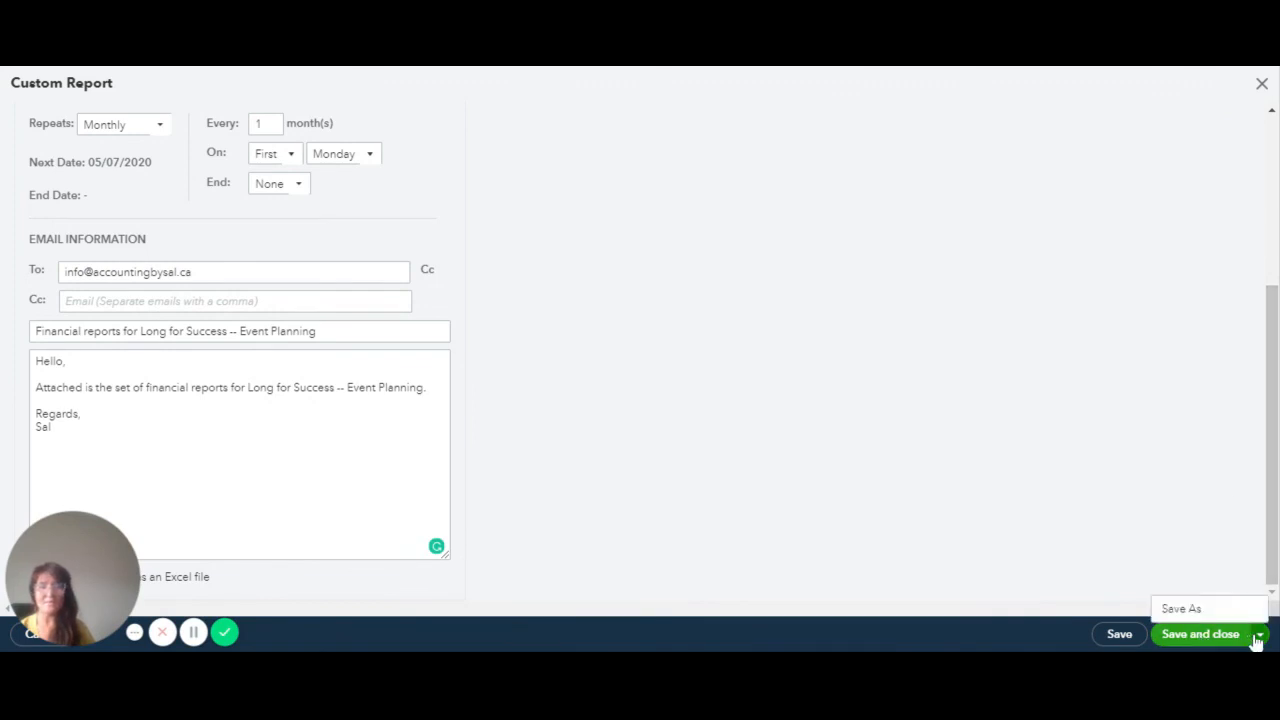
left_click(1201, 637)
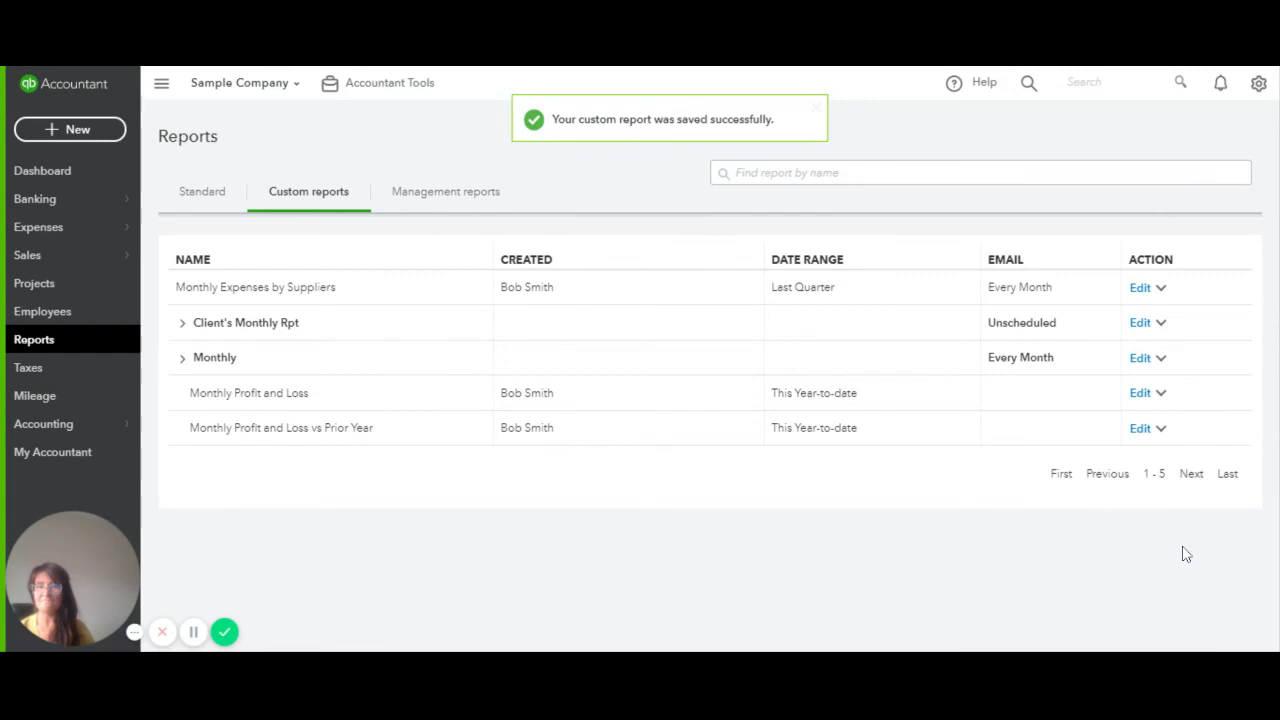